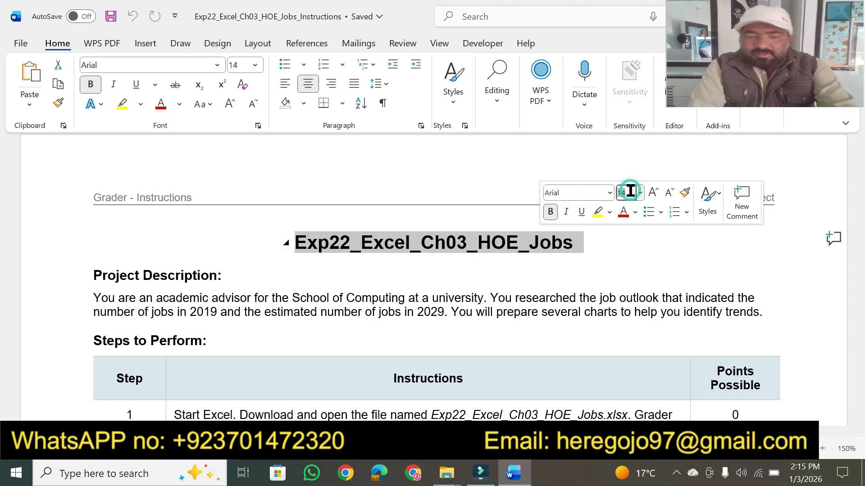
# Set the Exp22_Excel_Ch03_HOE_Jobs title to font size 24 and highlight it in yellow
pyautogui.write('24')
pyautogui.press('Return')
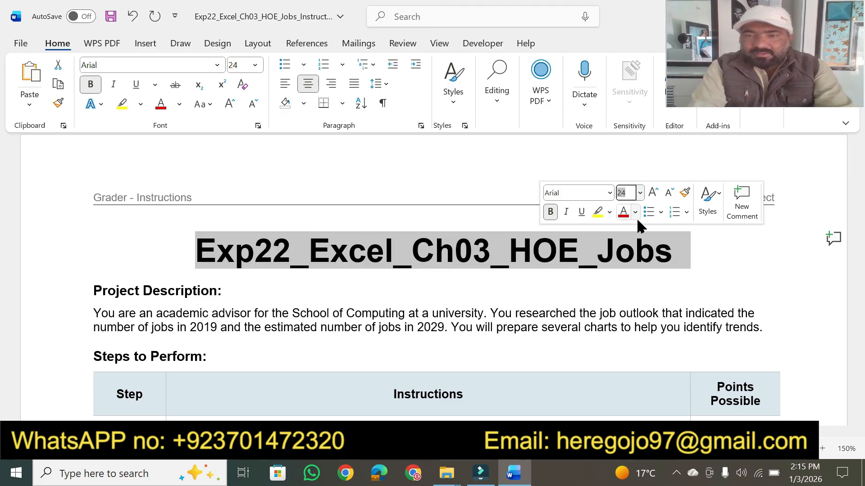
pyautogui.click(598, 212)
pyautogui.click(393, 295)
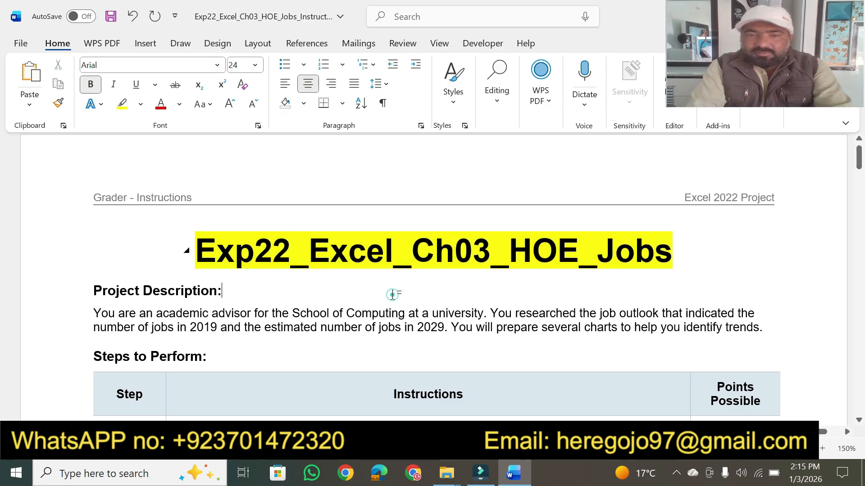
# Set the "Project Description:" heading to font size 16 and highlight it in yellow
pyautogui.moveTo(92, 292); pyautogui.dragTo(228, 305)
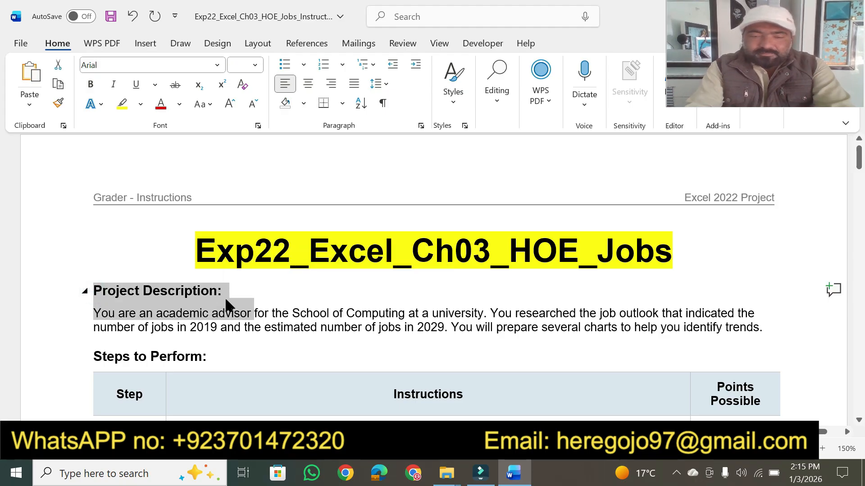
pyautogui.hotkey('shift', 'Up')
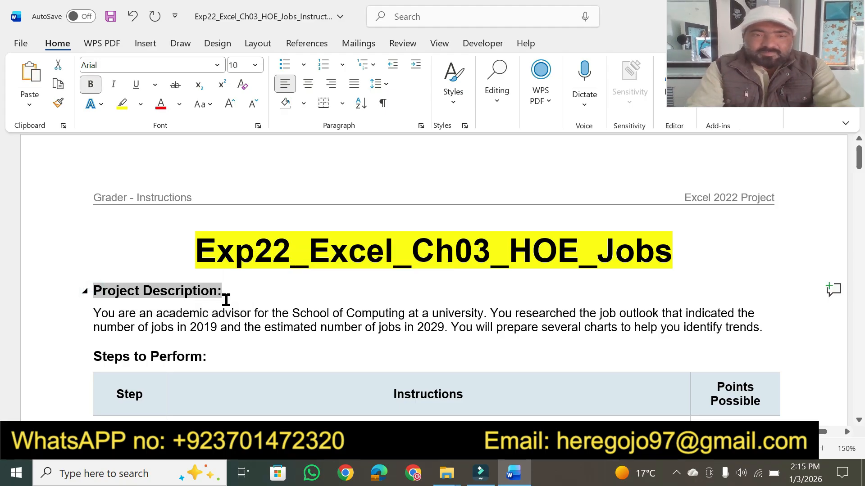
pyautogui.click(239, 64)
pyautogui.write('1')
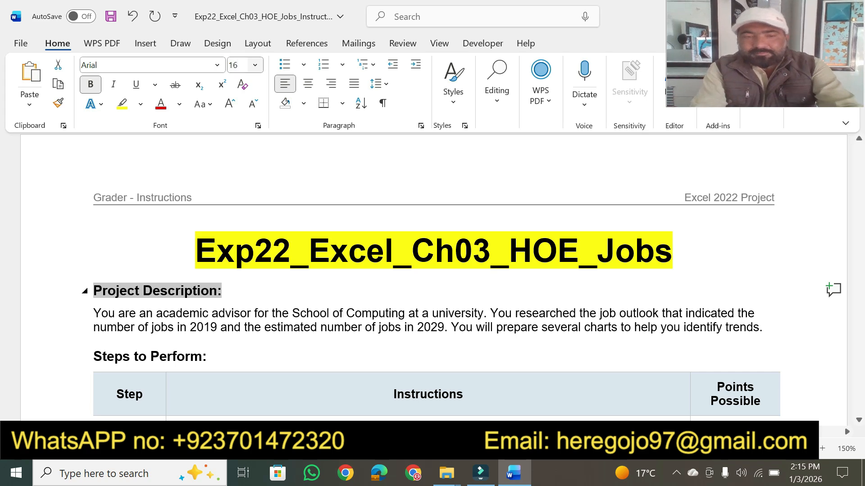
pyautogui.write('6')
pyautogui.press('Return')
pyautogui.click(120, 103)
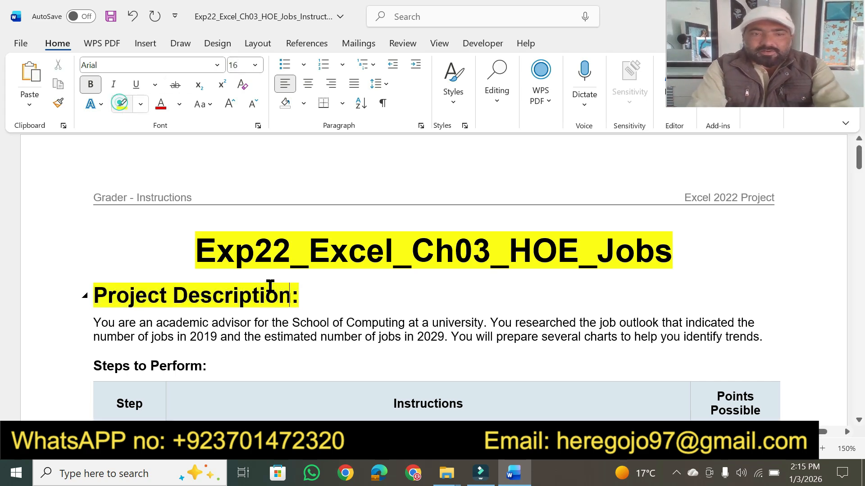
pyautogui.click(311, 302)
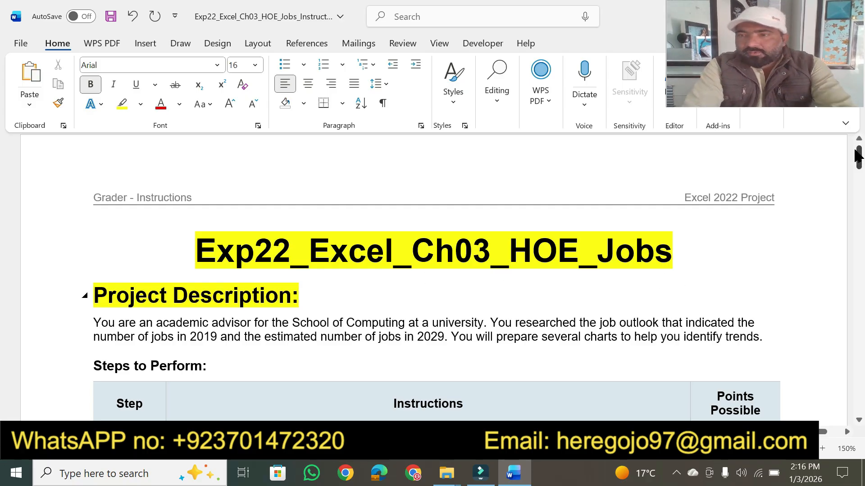
# Highlight the save, close and submit instruction of step 18 in yellow at the end of the table
pyautogui.moveTo(858, 160); pyautogui.dragTo(859, 312)
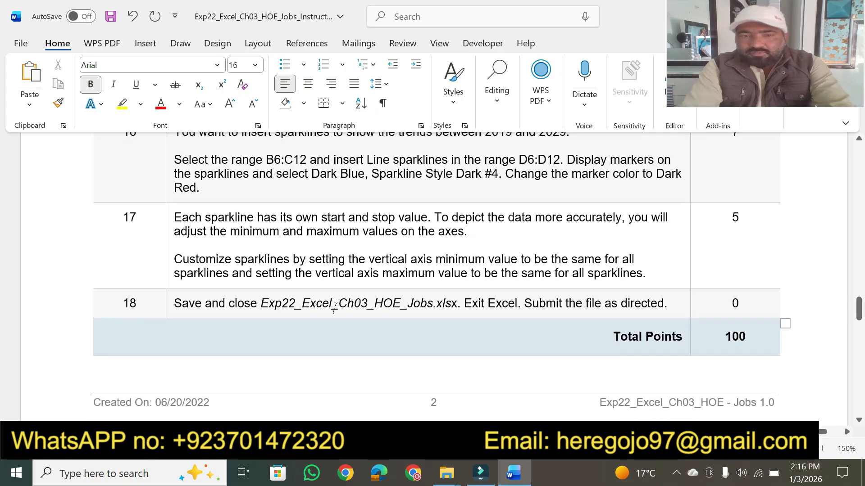
pyautogui.moveTo(177, 303); pyautogui.dragTo(662, 302)
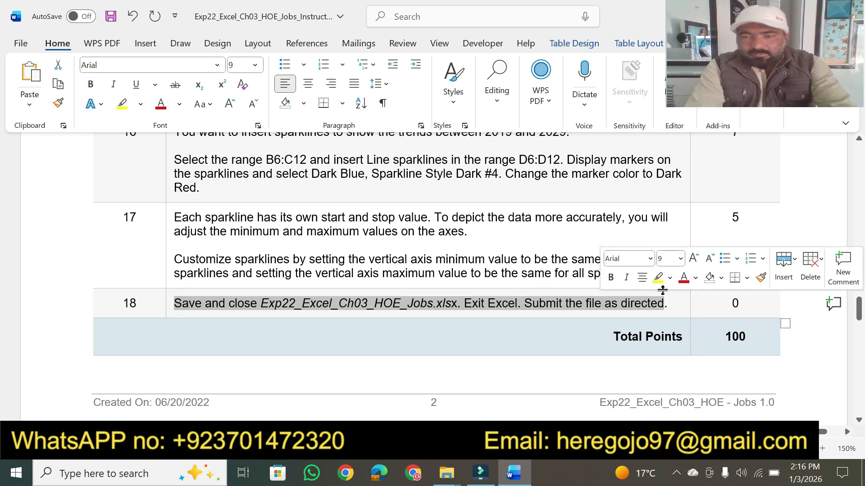
pyautogui.click(659, 278)
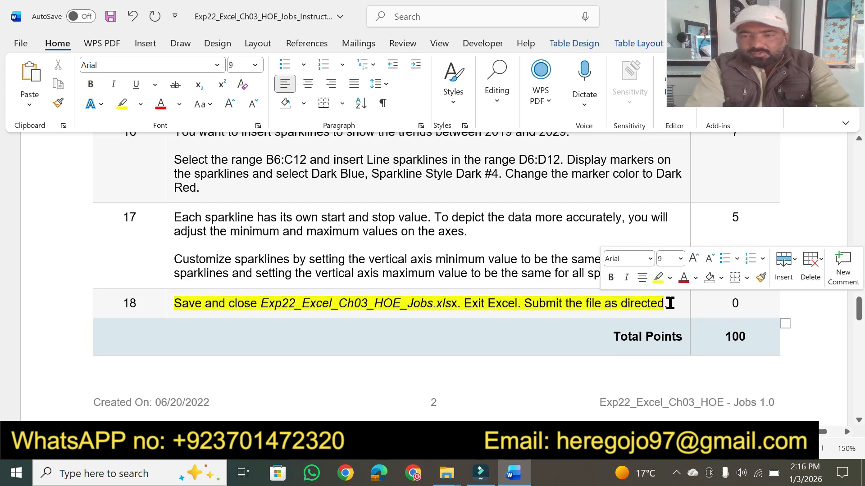
pyautogui.click(670, 303)
# Highlight the project description's key phrases in yellow, from the academic advisor role and job outlook to 2019 and 2029 jobs and preparing several charts
pyautogui.moveTo(859, 310); pyautogui.dragTo(860, 122)
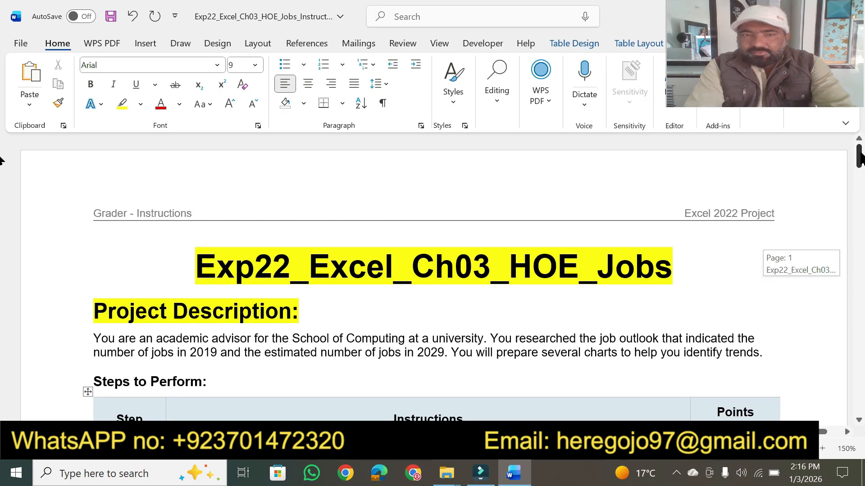
pyautogui.moveTo(859, 161); pyautogui.dragTo(858, 167)
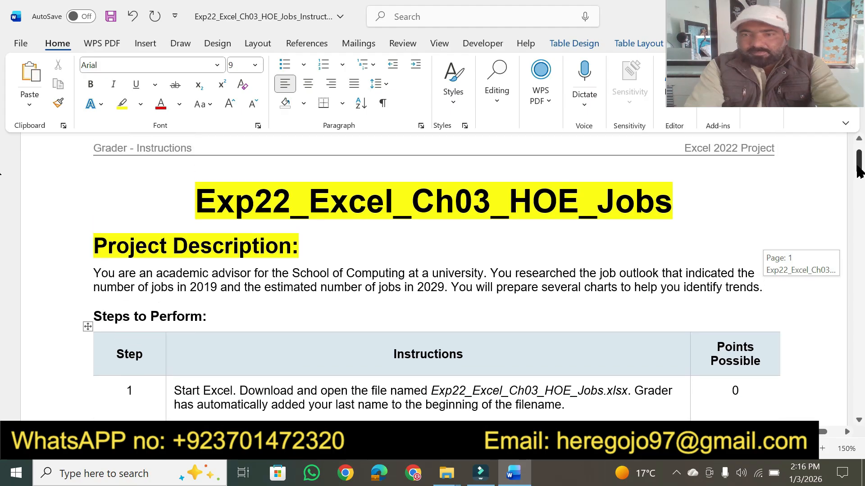
pyautogui.click(858, 139)
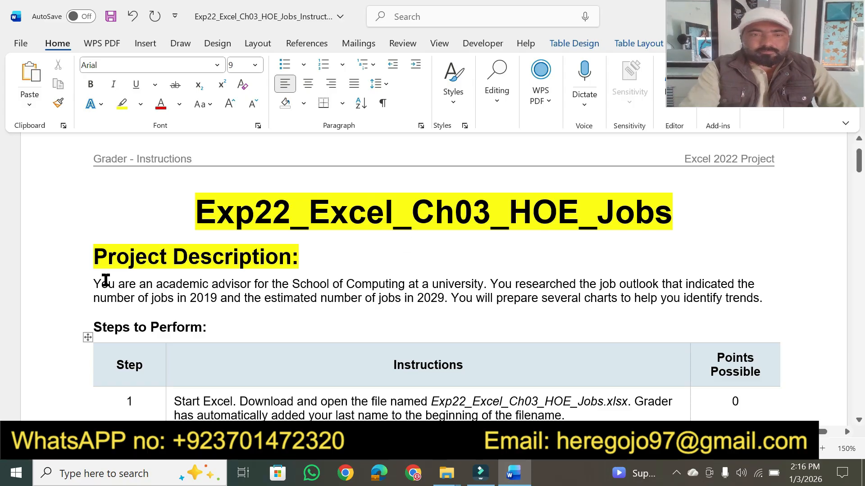
pyautogui.click(121, 104)
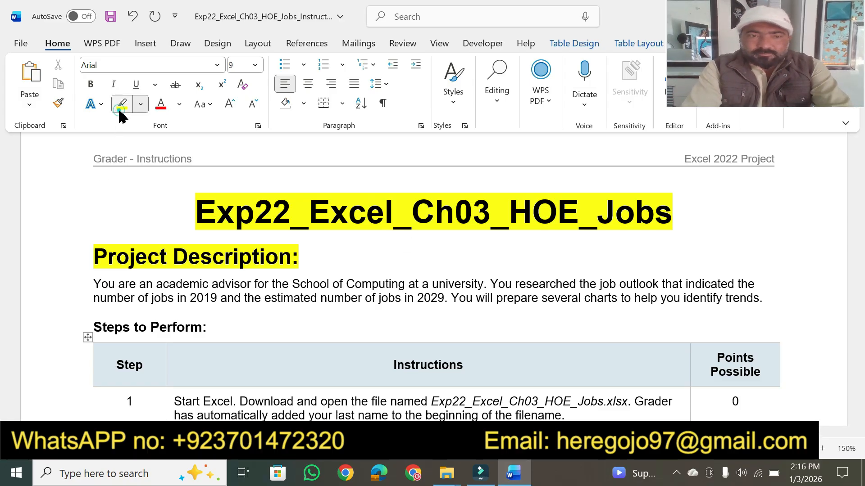
pyautogui.moveTo(119, 285)
pyautogui.mouseDown()
pyautogui.moveTo(735, 279)
pyautogui.moveTo(655, 284)
pyautogui.mouseUp()
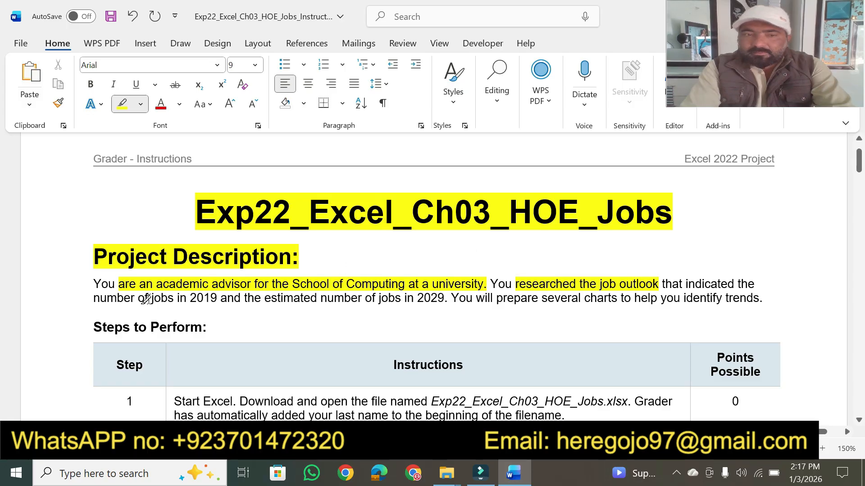
pyautogui.moveTo(146, 298); pyautogui.dragTo(210, 295)
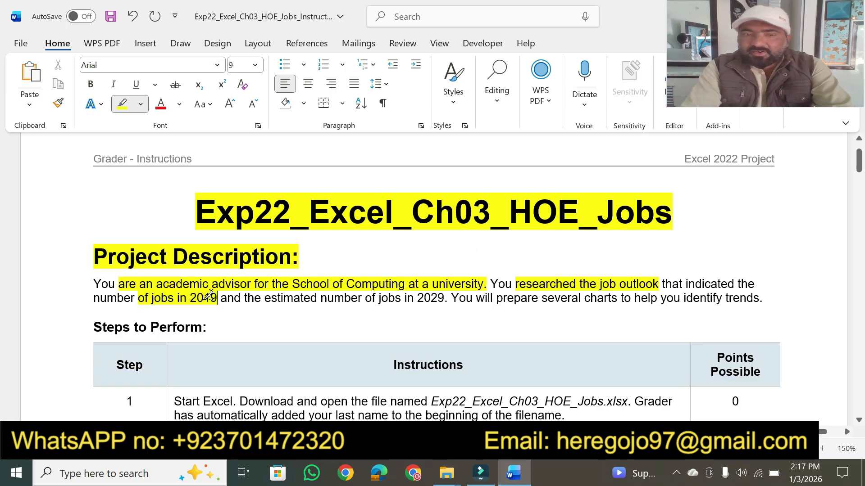
pyautogui.moveTo(262, 297)
pyautogui.mouseDown()
pyautogui.moveTo(463, 297)
pyautogui.moveTo(446, 297)
pyautogui.mouseUp()
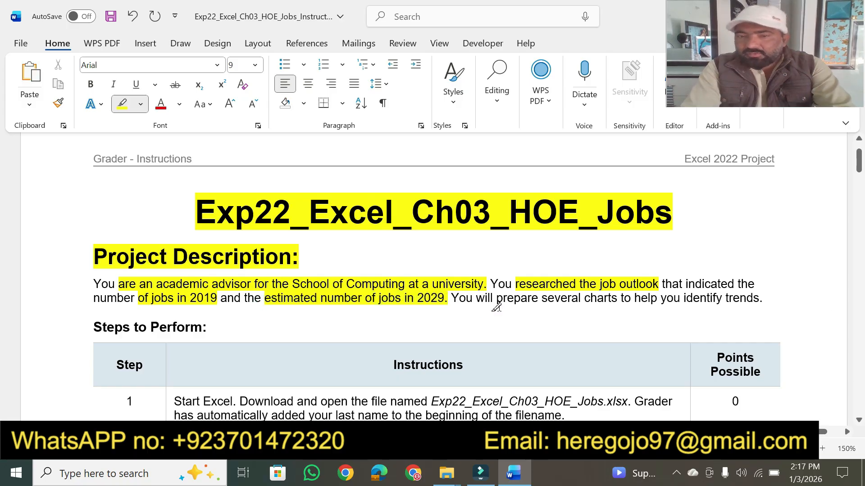
pyautogui.moveTo(497, 299)
pyautogui.mouseDown()
pyautogui.moveTo(681, 299)
pyautogui.moveTo(658, 297)
pyautogui.mouseUp()
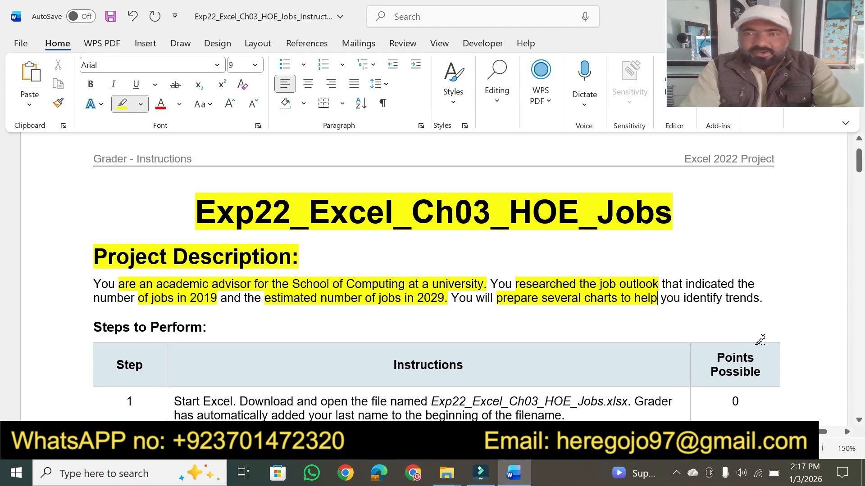
# Highlight the "Steps to Perform:" heading, the "Instructions" column header and the step 1 instruction text in yellow
pyautogui.scroll(-3, 860, 426)
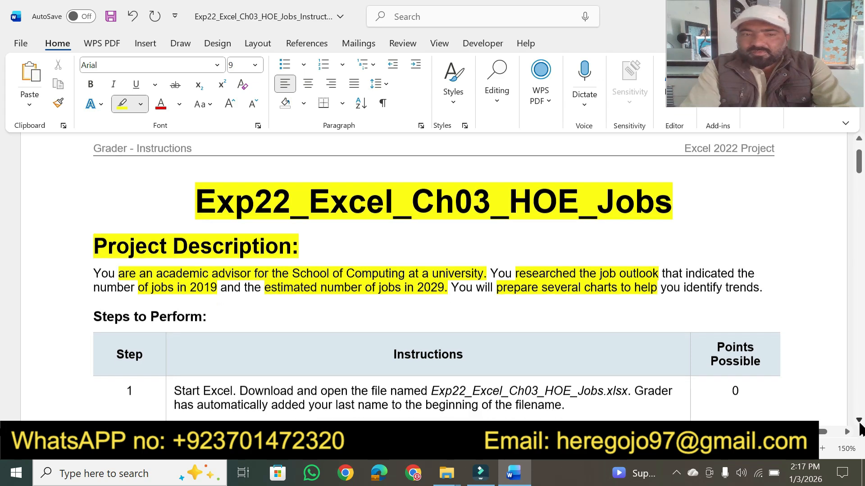
pyautogui.scroll(-3, 860, 425)
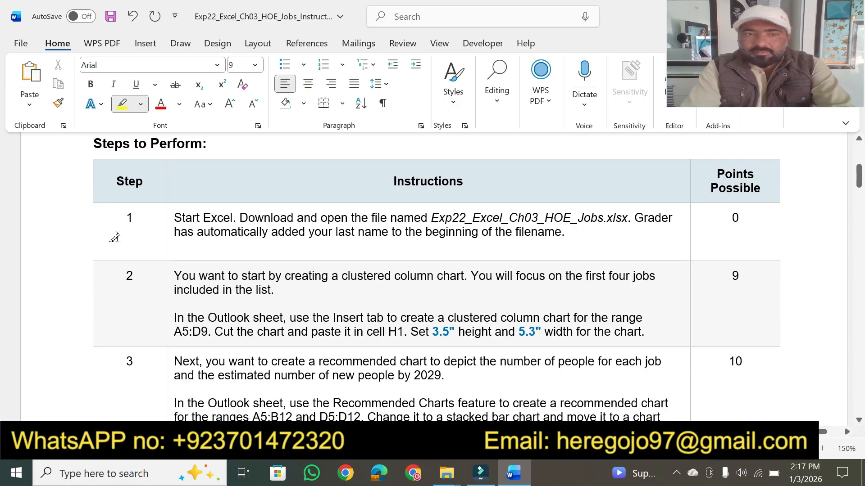
pyautogui.moveTo(90, 147); pyautogui.dragTo(243, 138)
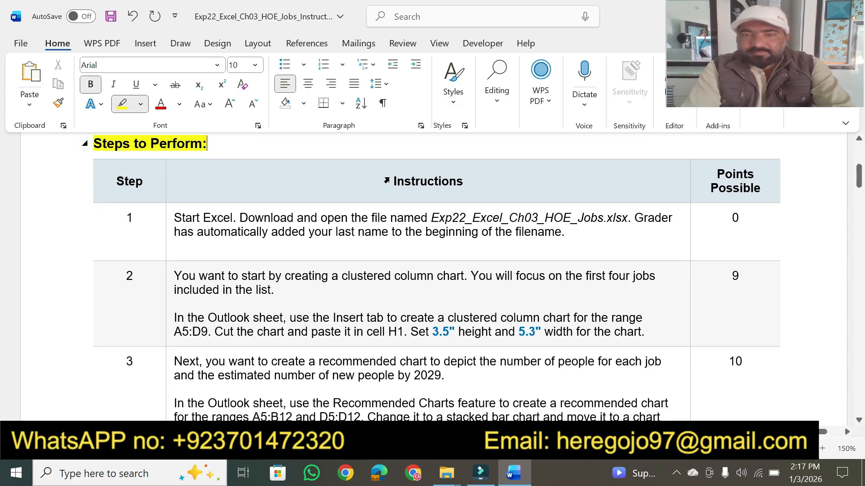
pyautogui.moveTo(389, 180); pyautogui.dragTo(507, 178)
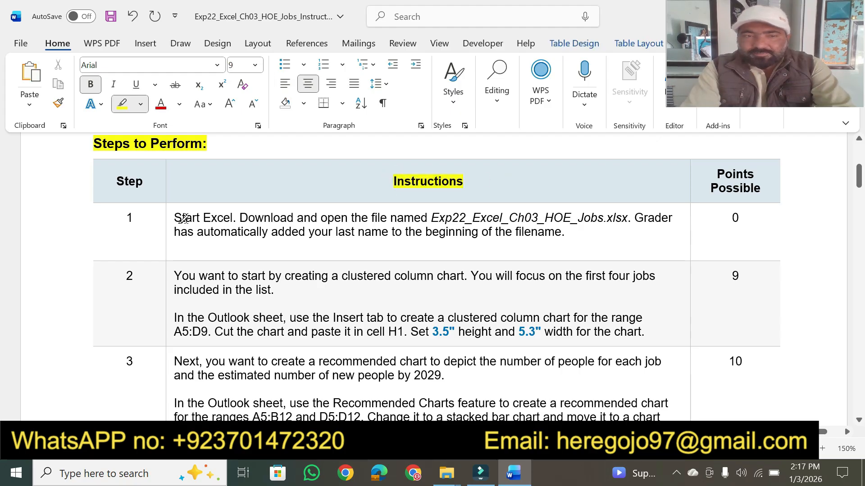
pyautogui.moveTo(176, 215); pyautogui.dragTo(627, 217)
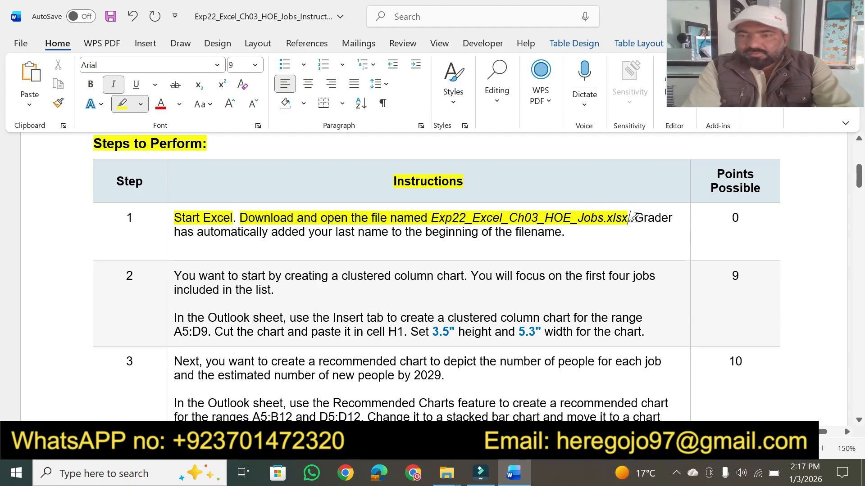
pyautogui.moveTo(630, 220); pyautogui.dragTo(631, 225)
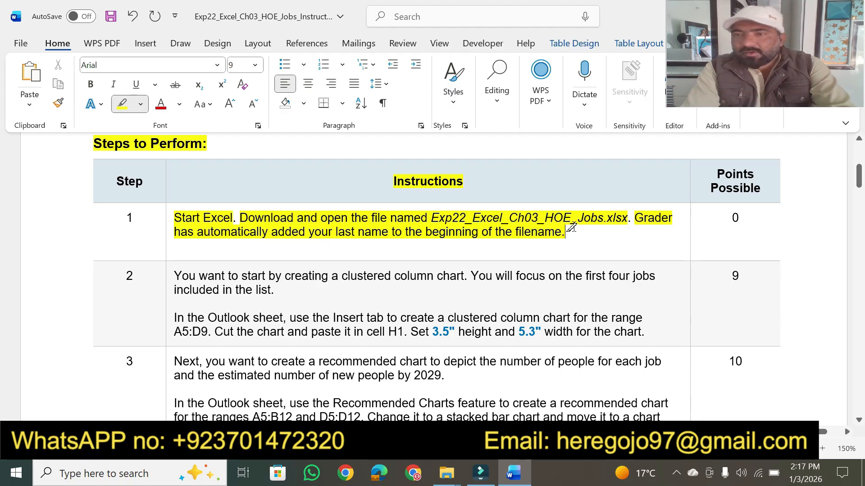
# Switch to the Exp22_Excel_Ch03_HOE_Jobs folder in File Explorer and open the Jobs workbook in Excel
pyautogui.click(447, 473)
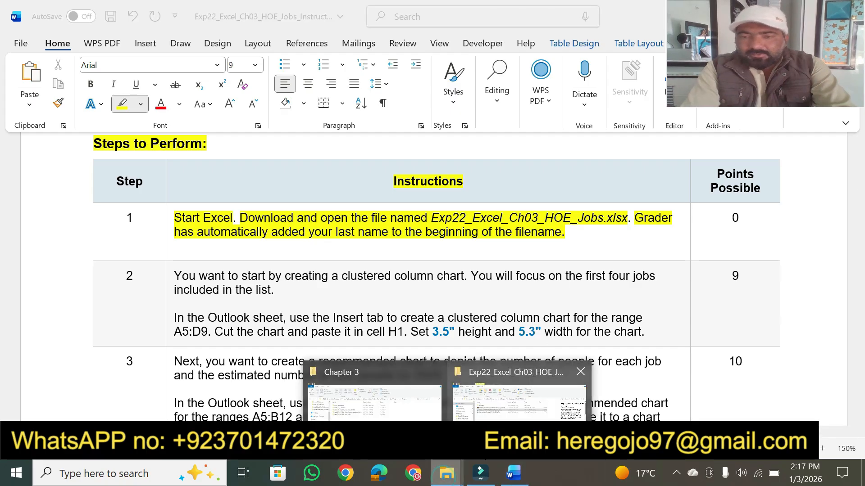
pyautogui.click(518, 401)
pyautogui.doubleClick(259, 191)
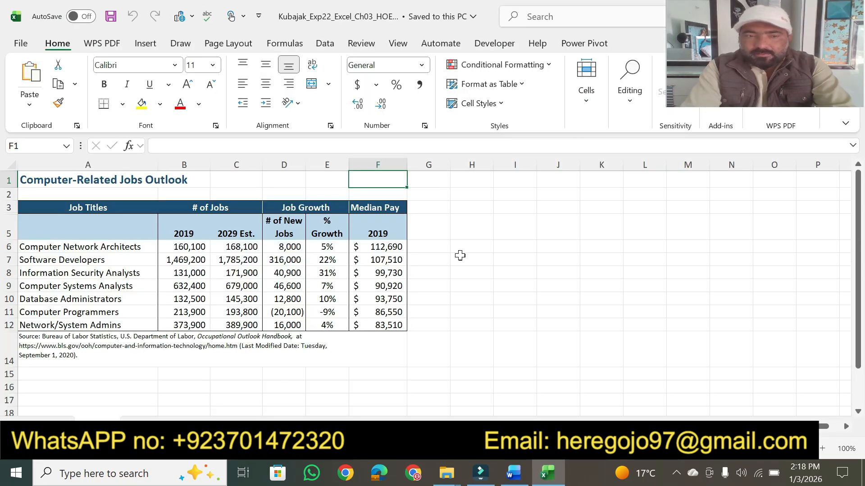
# Switch to the Word instructions and highlight the step 2 phrases about creating a clustered column chart and focusing on the first four listed jobs
pyautogui.click(513, 473)
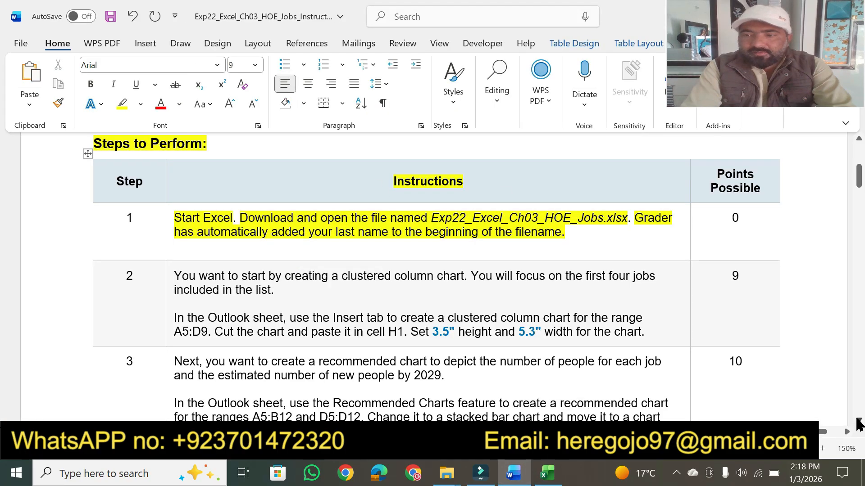
pyautogui.scroll(-4, 858, 423)
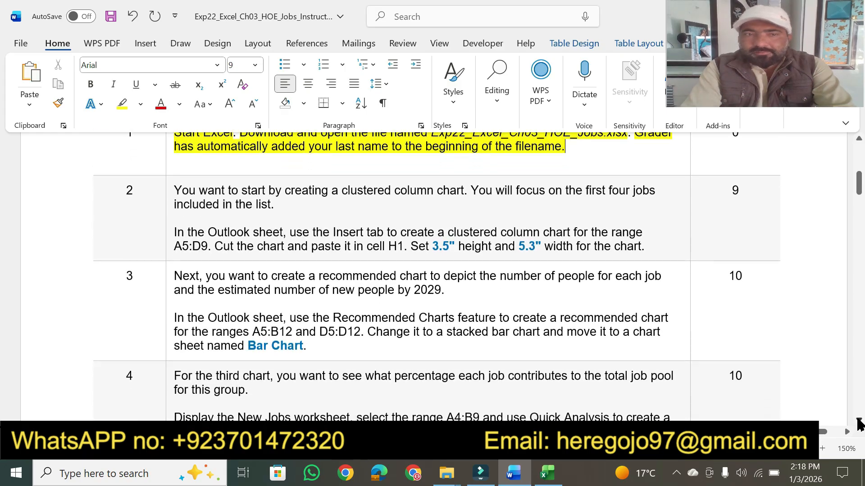
pyautogui.scroll(-1, 858, 423)
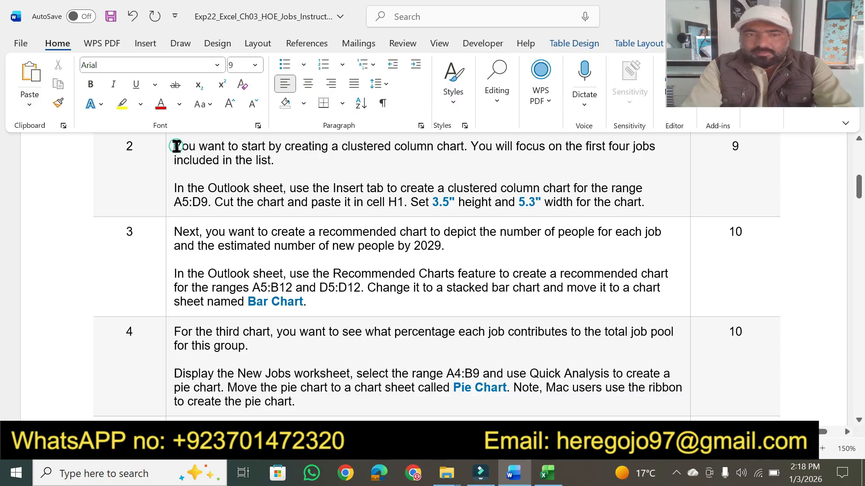
pyautogui.click(122, 104)
pyautogui.moveTo(174, 145); pyautogui.dragTo(440, 147)
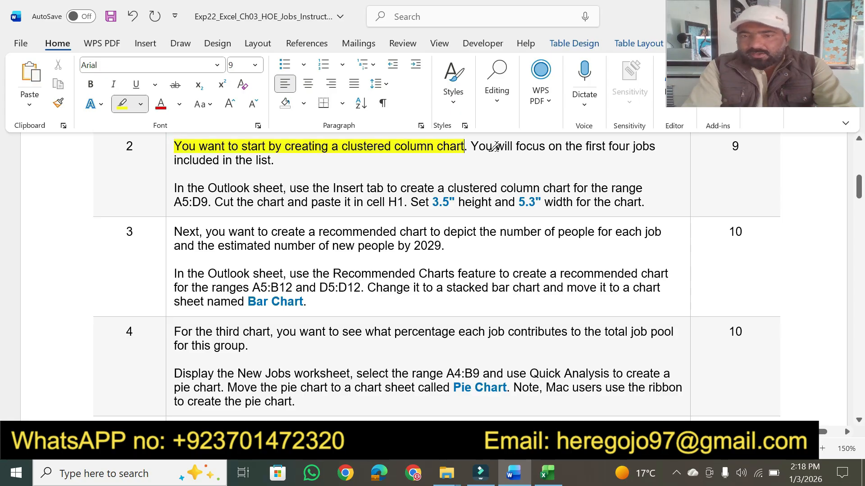
pyautogui.moveTo(495, 146); pyautogui.dragTo(655, 147)
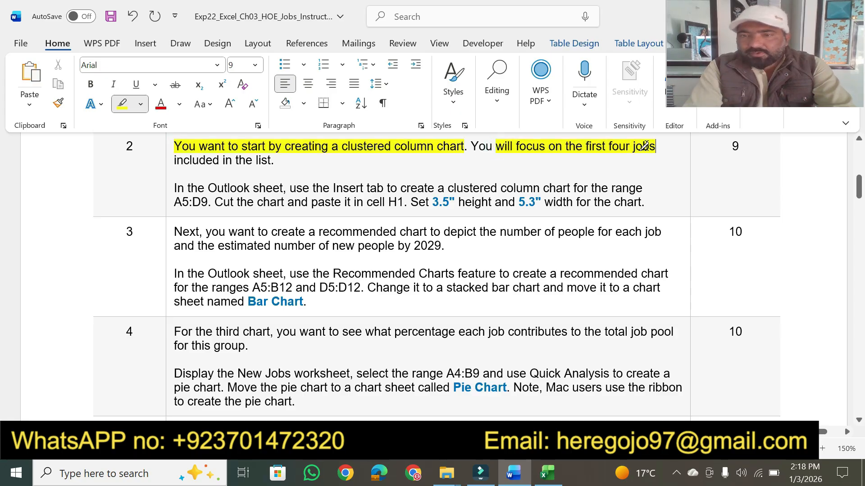
pyautogui.moveTo(175, 160); pyautogui.dragTo(272, 159)
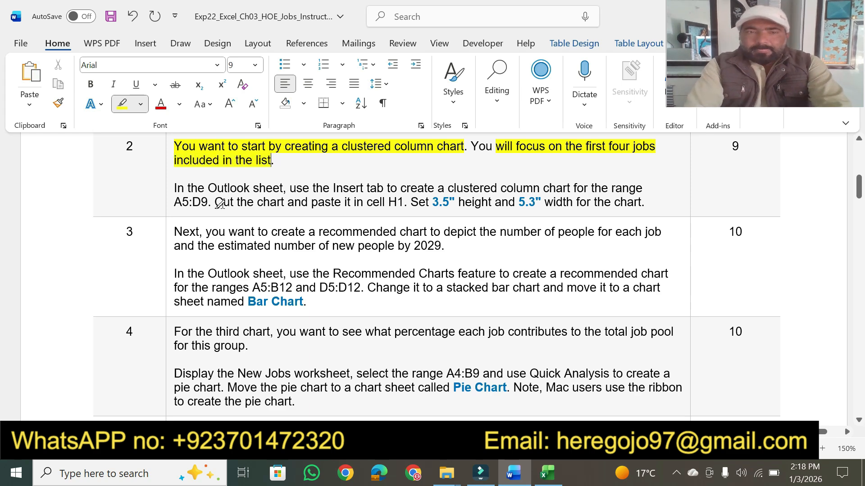
# Highlight "In the Outlook shee" in step 2, check the worksheet in Excel and return to the Word instructions
pyautogui.moveTo(175, 186); pyautogui.dragTo(282, 188)
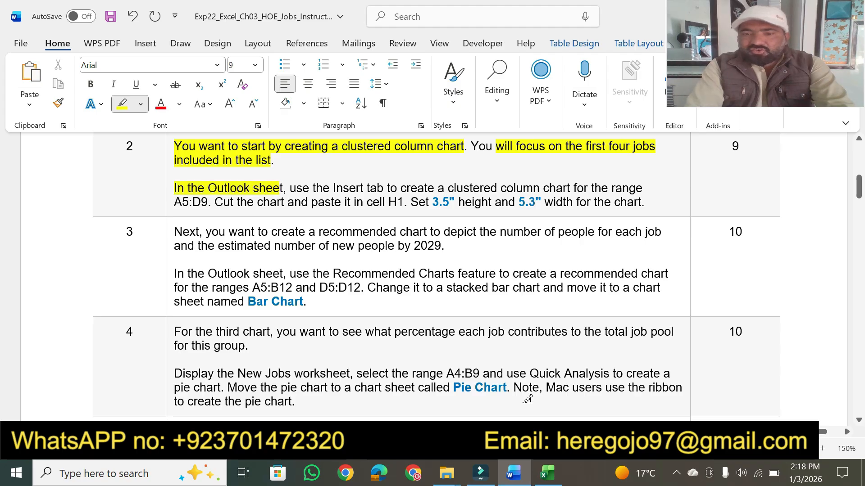
pyautogui.click(548, 473)
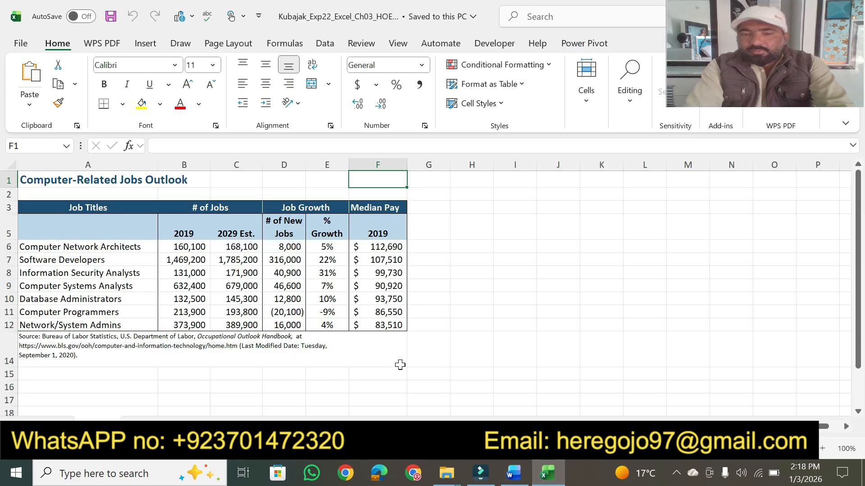
pyautogui.hotkey('alt', 'Tab')
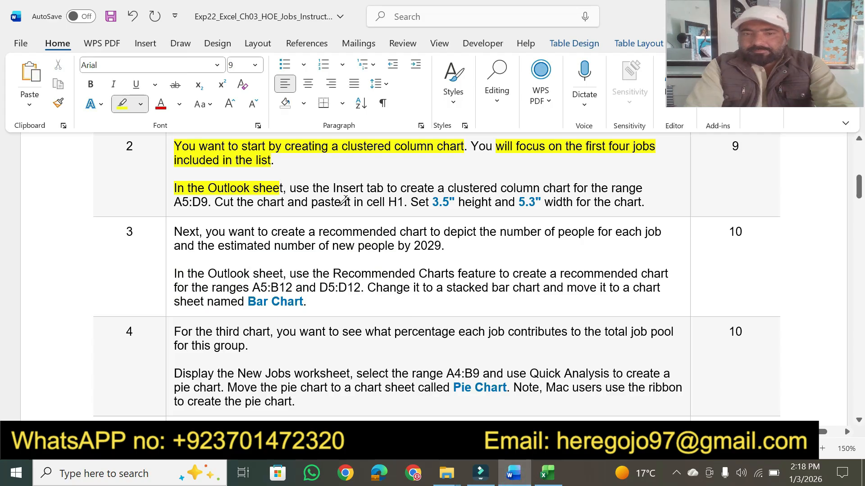
# Highlight "Insert tab to create a clustered column chart" and "A5:D9" in step 2 and switch to the Excel workbook
pyautogui.moveTo(334, 188); pyautogui.dragTo(571, 187)
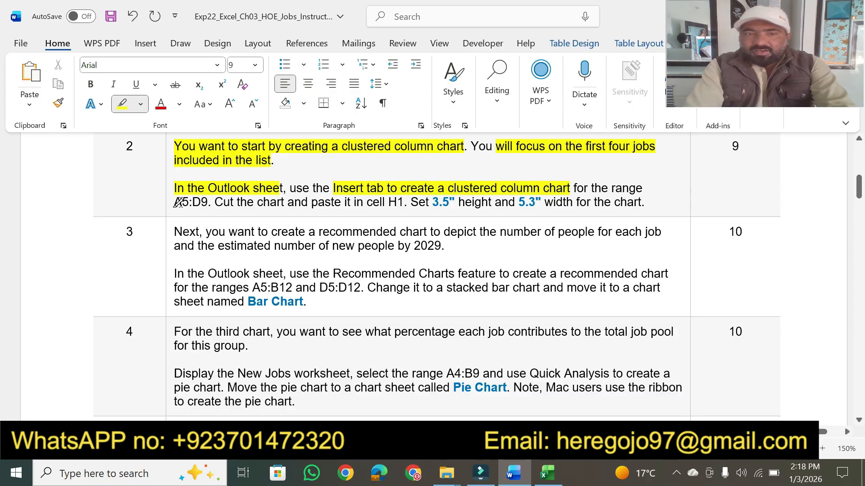
pyautogui.moveTo(177, 202); pyautogui.dragTo(207, 202)
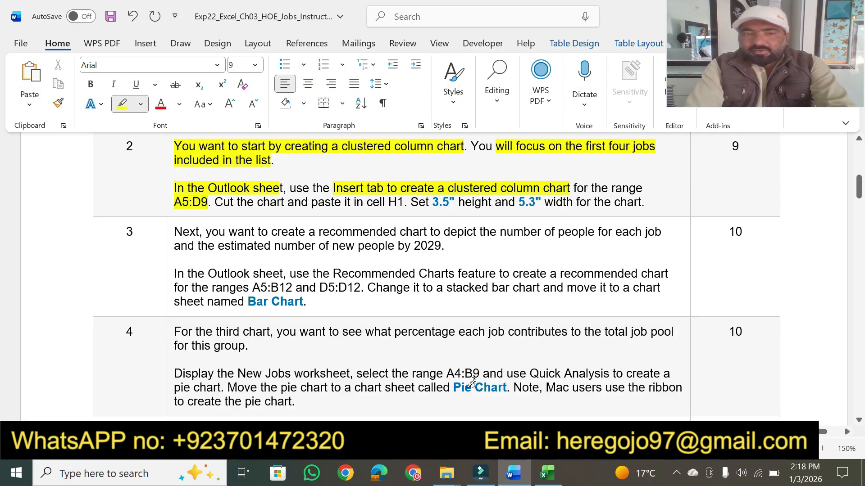
pyautogui.click(547, 473)
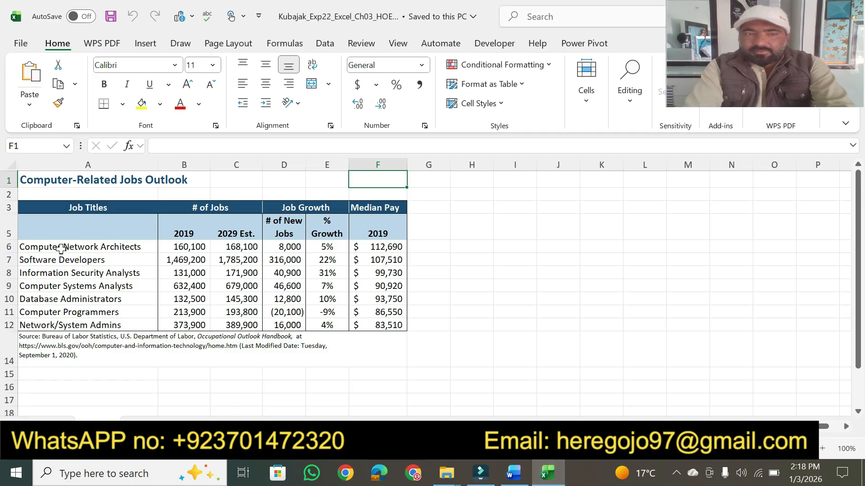
# Insert a clustered column chart based on the range A5:D9 of the Outlook worksheet
pyautogui.moveTo(49, 228); pyautogui.dragTo(297, 286)
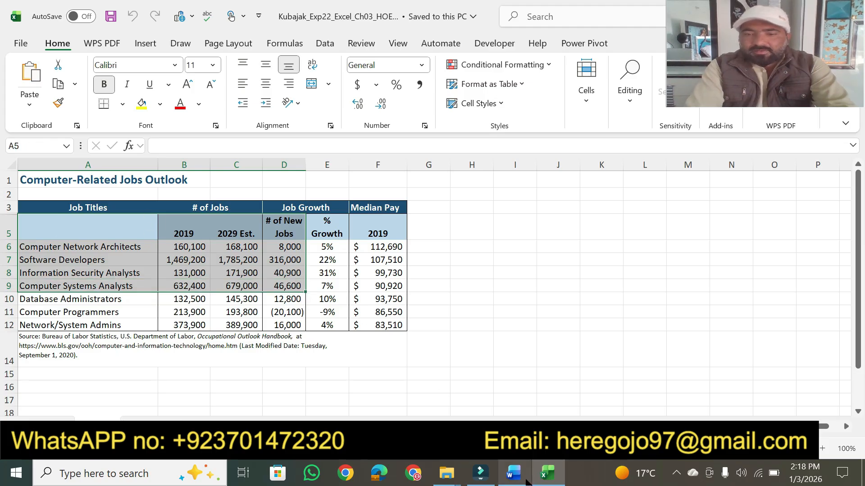
pyautogui.click(141, 45)
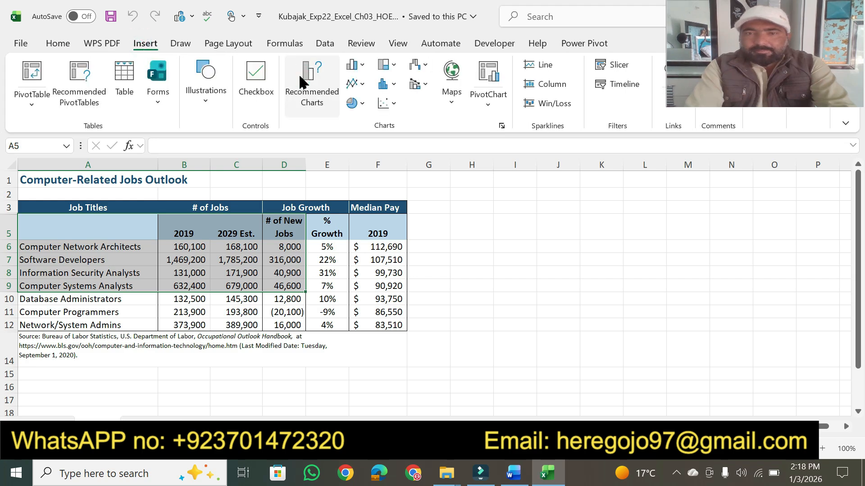
pyautogui.click(302, 84)
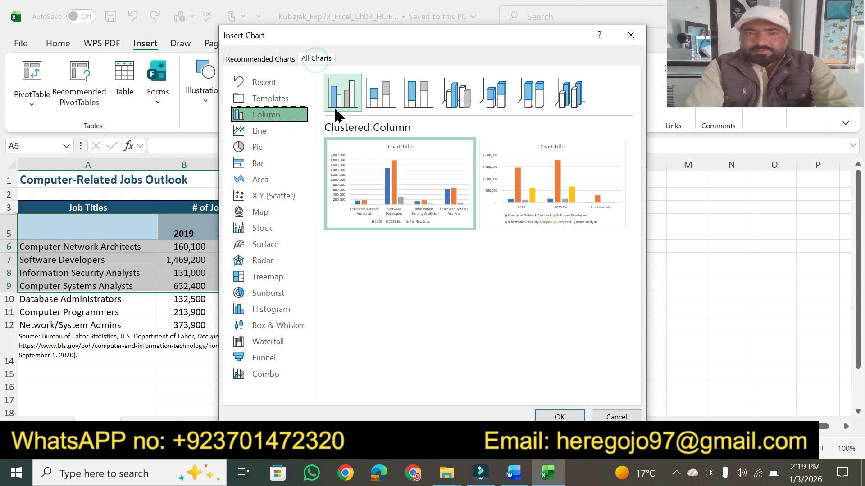
pyautogui.click(542, 416)
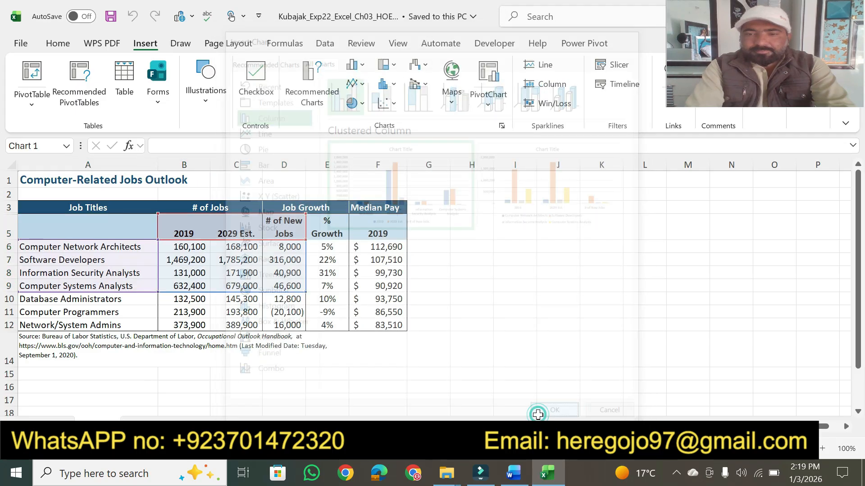
# Highlight "Cut the chart and paste it in cell H1." in step 2 of the Word instructions and return to Excel
pyautogui.click(513, 483)
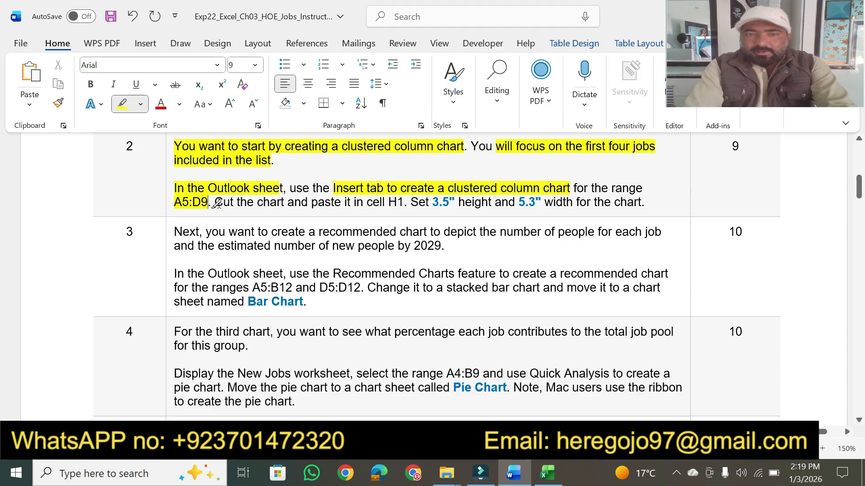
pyautogui.moveTo(215, 202)
pyautogui.mouseDown()
pyautogui.moveTo(423, 204)
pyautogui.moveTo(408, 203)
pyautogui.mouseUp()
pyautogui.click(548, 474)
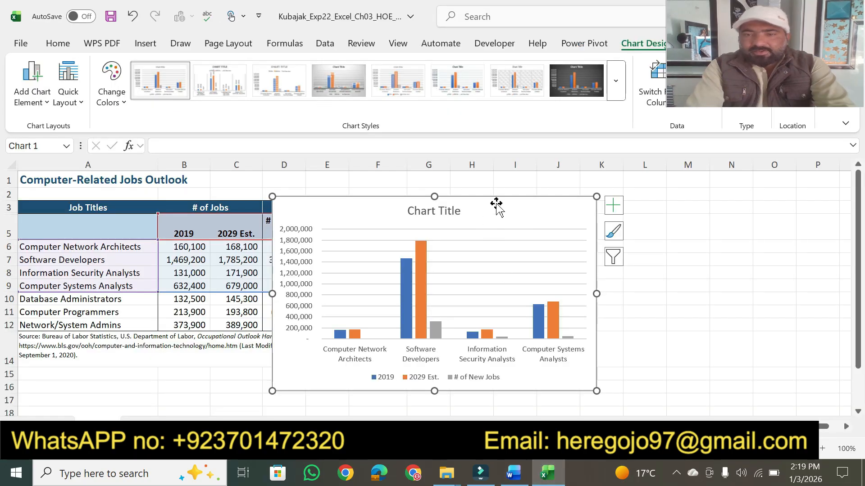
# Cut the clustered column chart and paste it in cell H1
pyautogui.press('Delete')
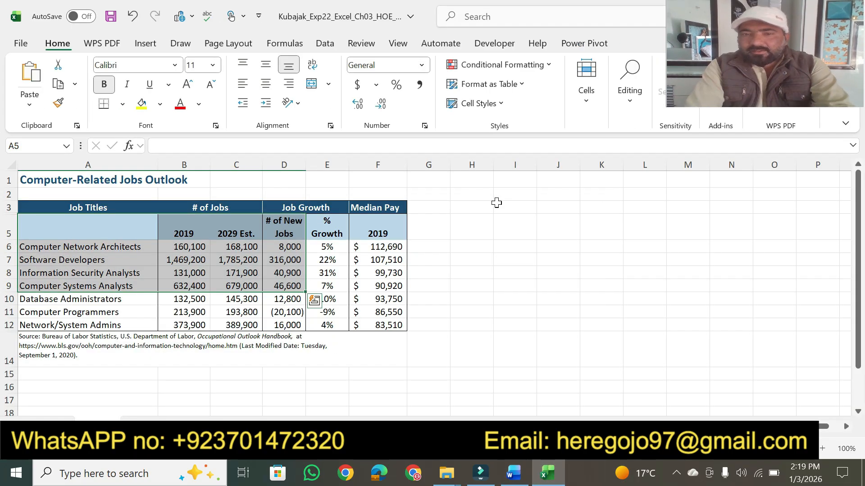
pyautogui.click(473, 181)
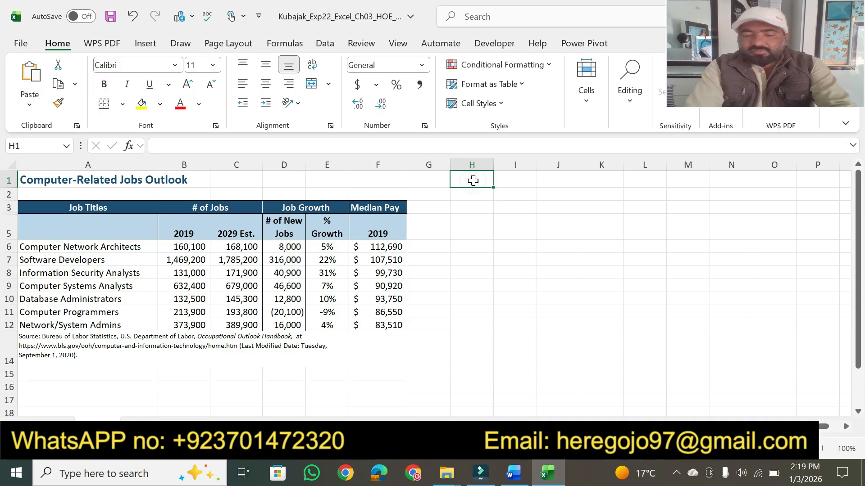
pyautogui.hotkey('ctrl', 'v')
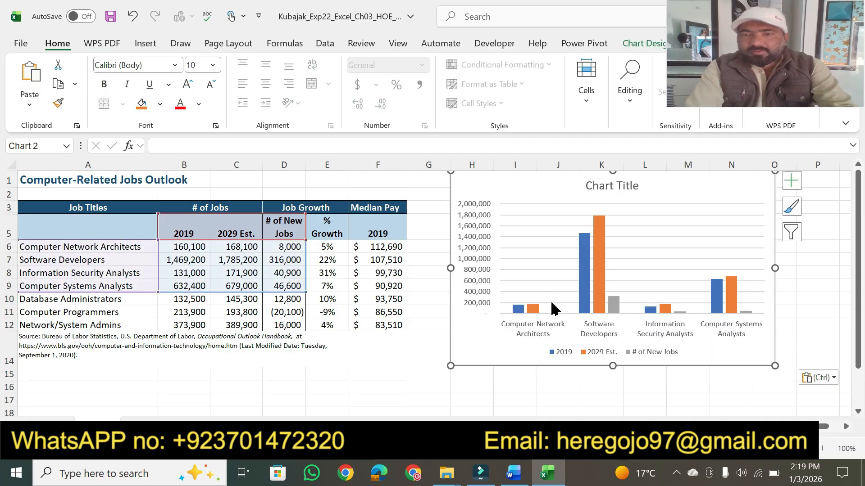
# Highlight "Set 3.5" height" and "5.3" width" in step 2 of the Word instructions and return to Excel
pyautogui.click(513, 473)
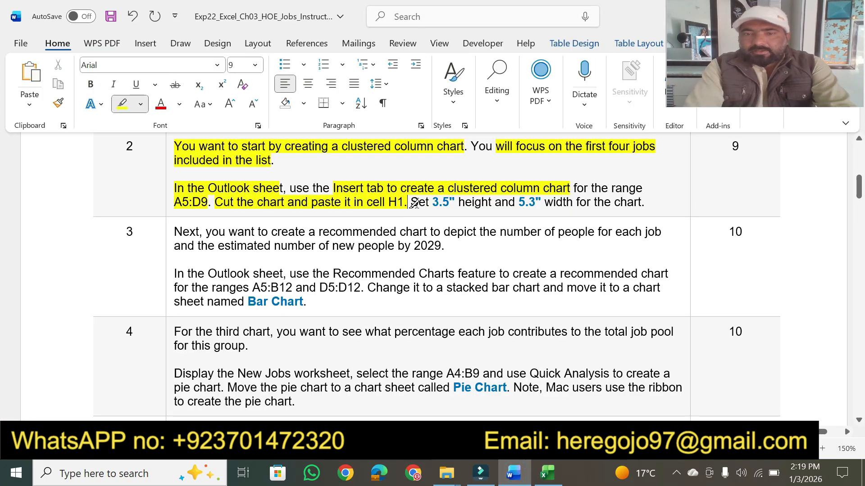
pyautogui.moveTo(418, 203)
pyautogui.mouseDown()
pyautogui.moveTo(568, 201)
pyautogui.moveTo(561, 201)
pyautogui.mouseUp()
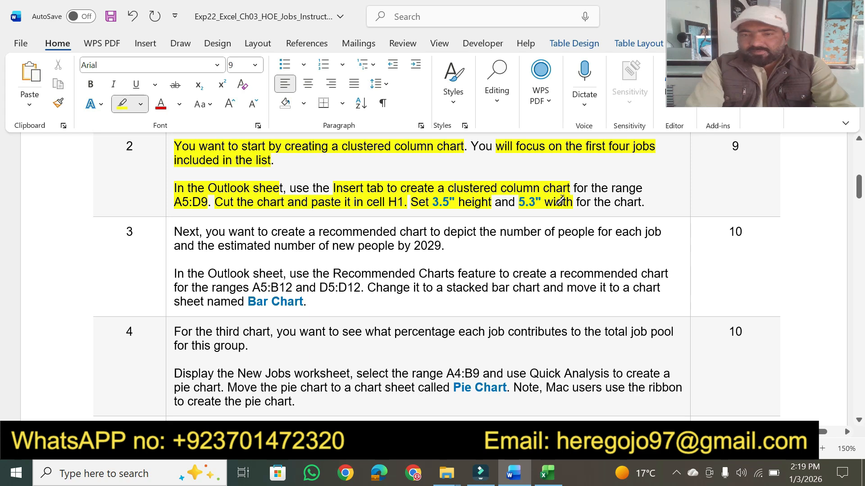
pyautogui.click(547, 474)
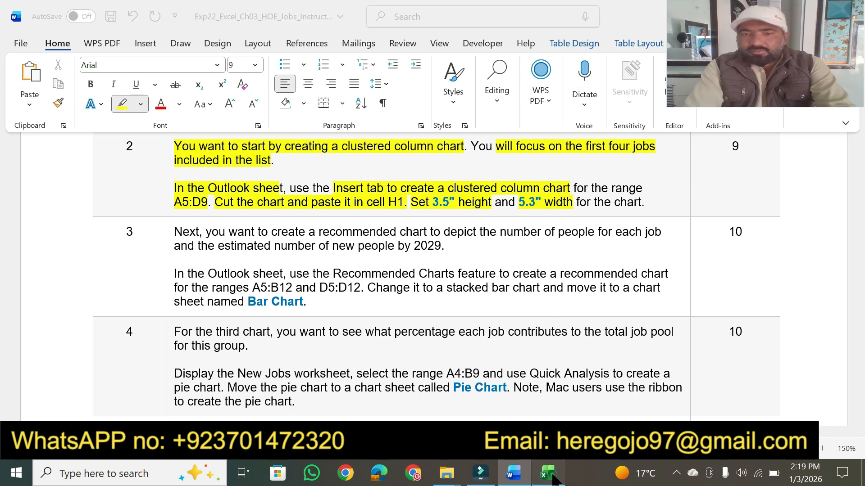
# Set the clustered column chart's height to 3.5 inches
pyautogui.moveTo(752, 78); pyautogui.dragTo(435, 193)
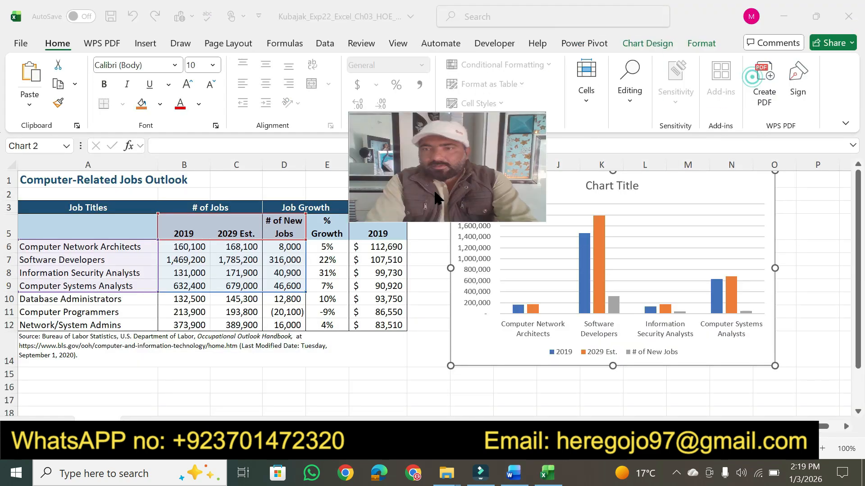
pyautogui.click(650, 190)
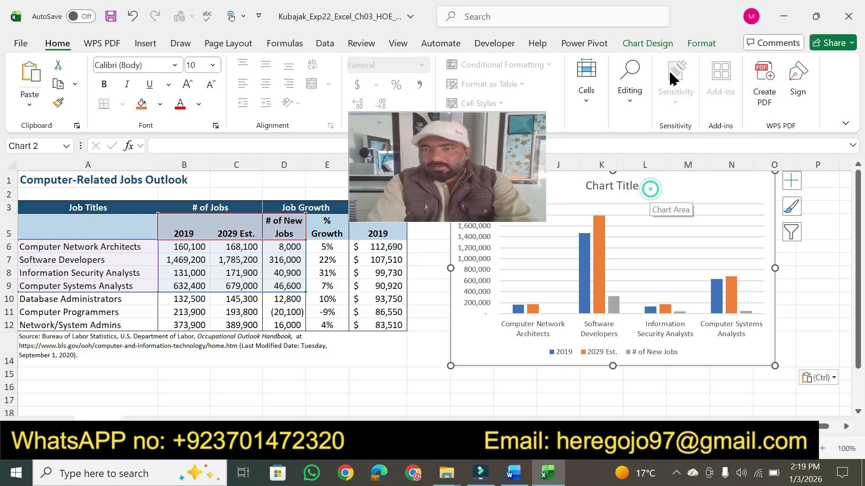
pyautogui.click(700, 44)
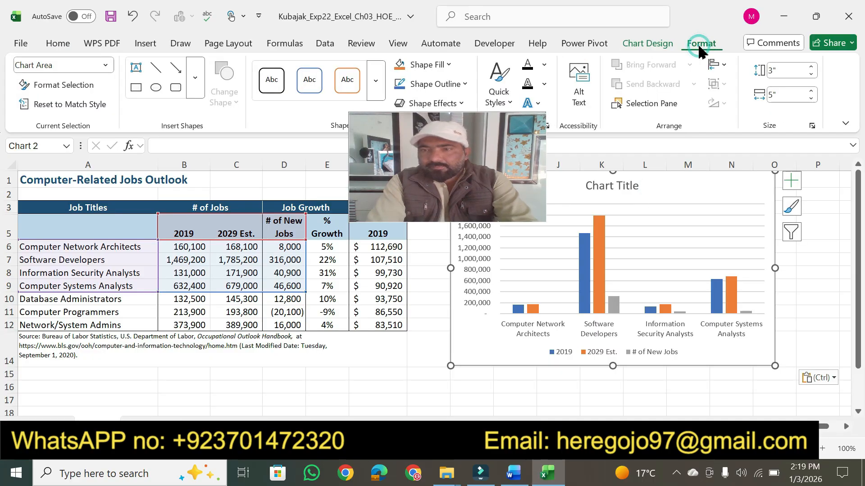
pyautogui.click(813, 67)
pyautogui.click(813, 67)
pyautogui.click(812, 67)
pyautogui.click(812, 67)
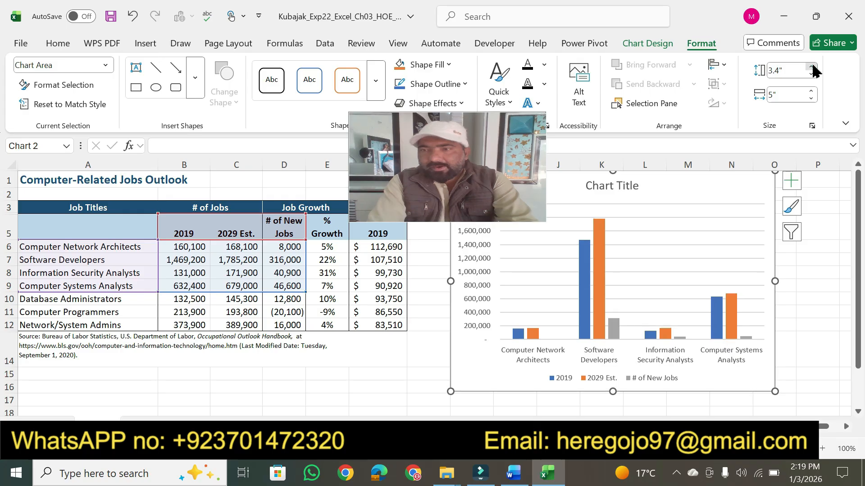
pyautogui.click(813, 67)
# Check the required size in the Word instructions and set the chart's width to 5.3 inches in Excel
pyautogui.click(513, 474)
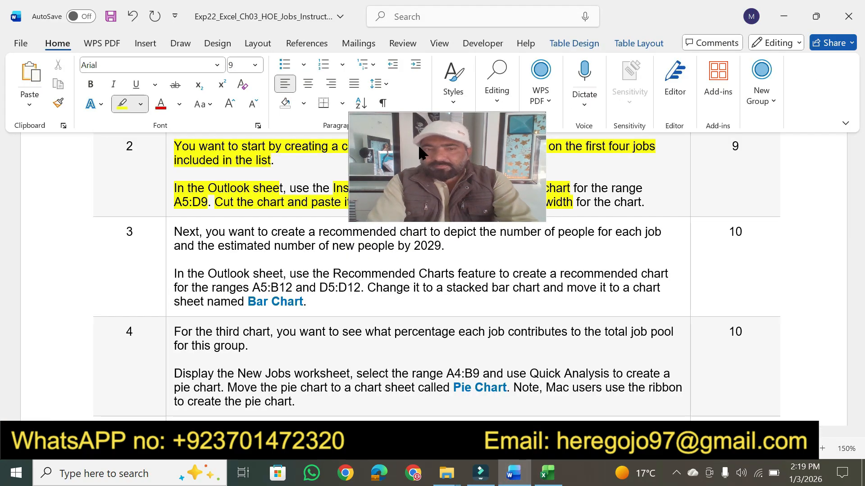
pyautogui.moveTo(419, 149); pyautogui.dragTo(429, 325)
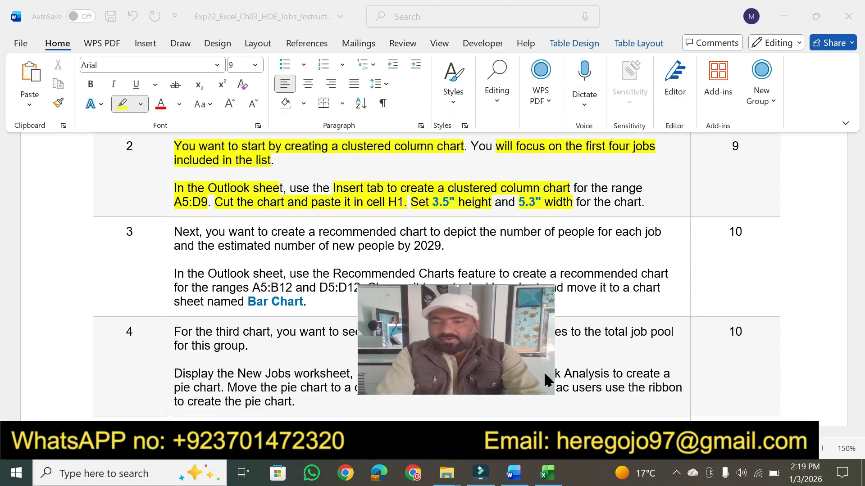
pyautogui.click(547, 474)
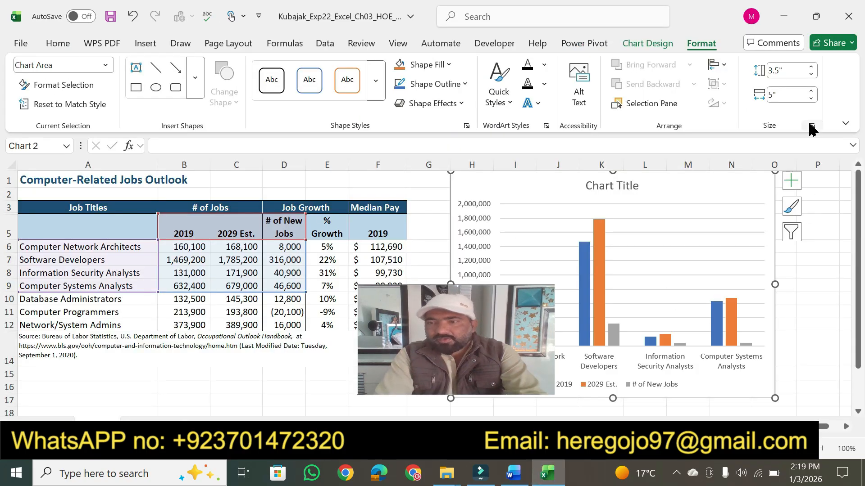
pyautogui.click(812, 91)
pyautogui.click(813, 90)
pyautogui.click(812, 91)
pyautogui.click(471, 324)
pyautogui.moveTo(470, 317); pyautogui.dragTo(779, 40)
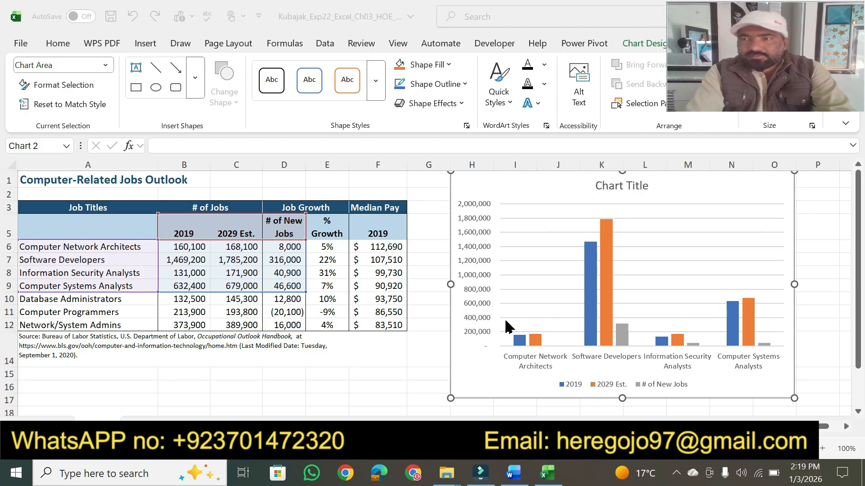
# Highlight the points value 9 for step 2 in Word, check the chart in Excel and return to the instructions
pyautogui.click(512, 474)
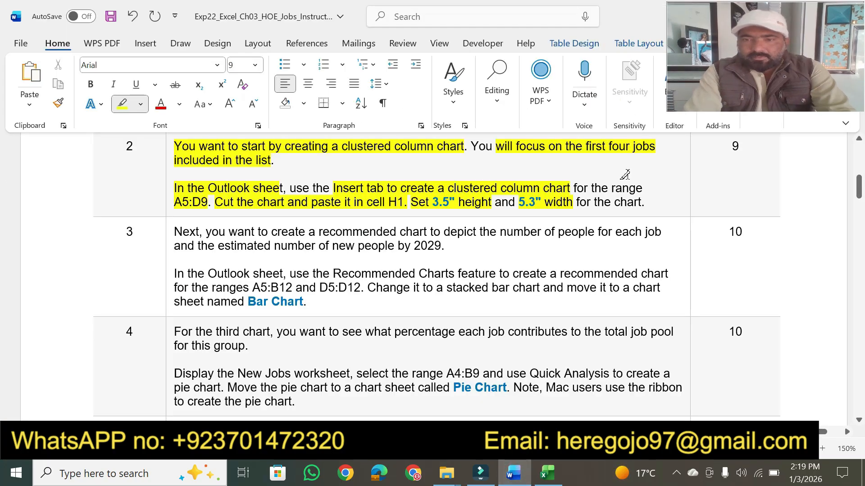
pyautogui.moveTo(731, 148); pyautogui.dragTo(740, 149)
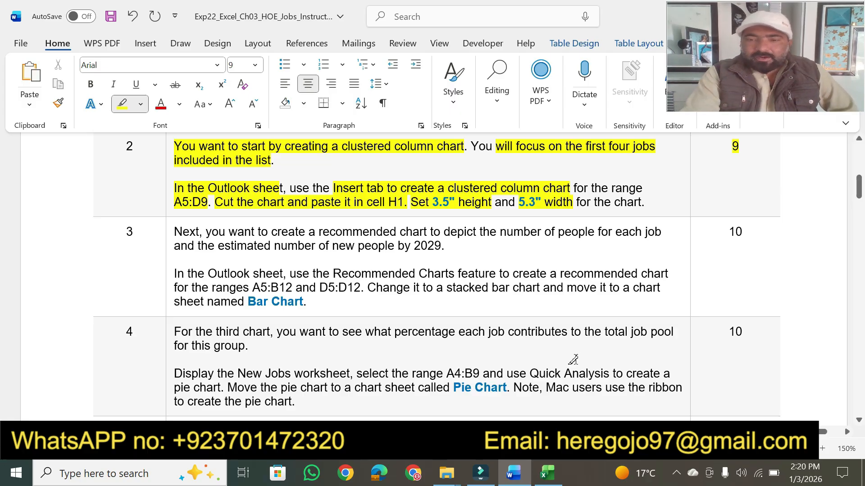
pyautogui.click(547, 473)
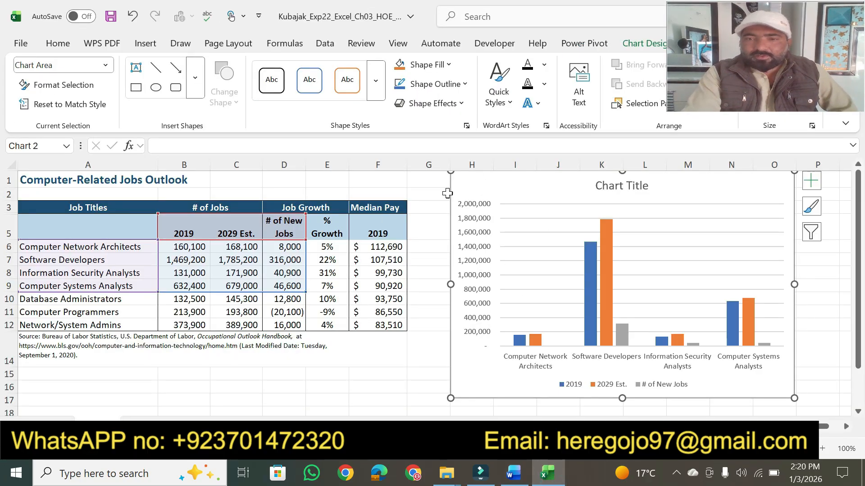
pyautogui.click(515, 478)
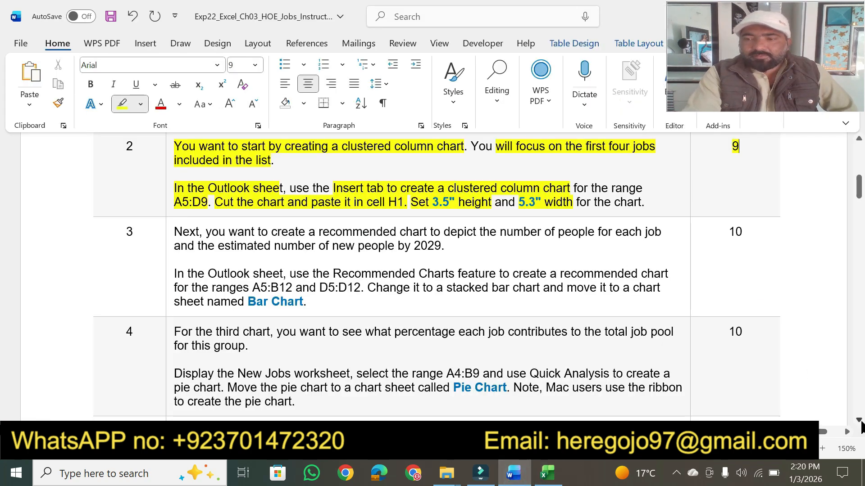
# Highlight the step 3 phrases about the recommended chart's purpose, the Outlook sheet, the Recommended Charts feature and "ranges A5:B12"
pyautogui.click(858, 421)
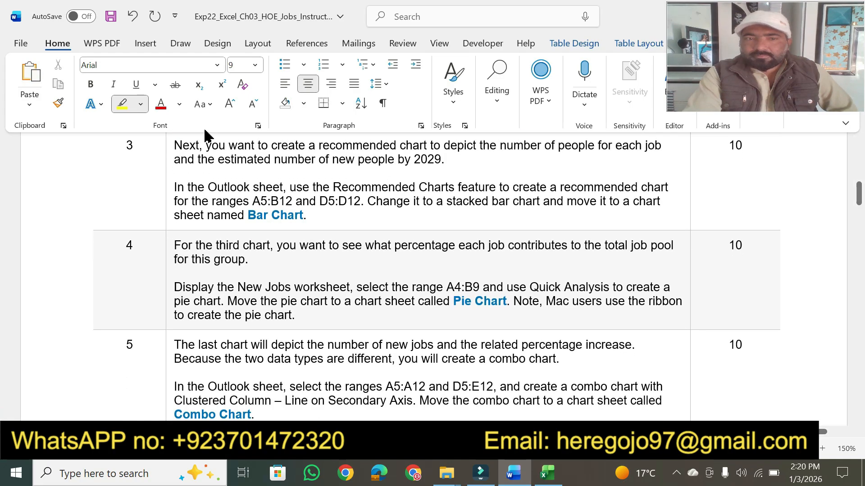
pyautogui.moveTo(172, 145); pyautogui.dragTo(595, 144)
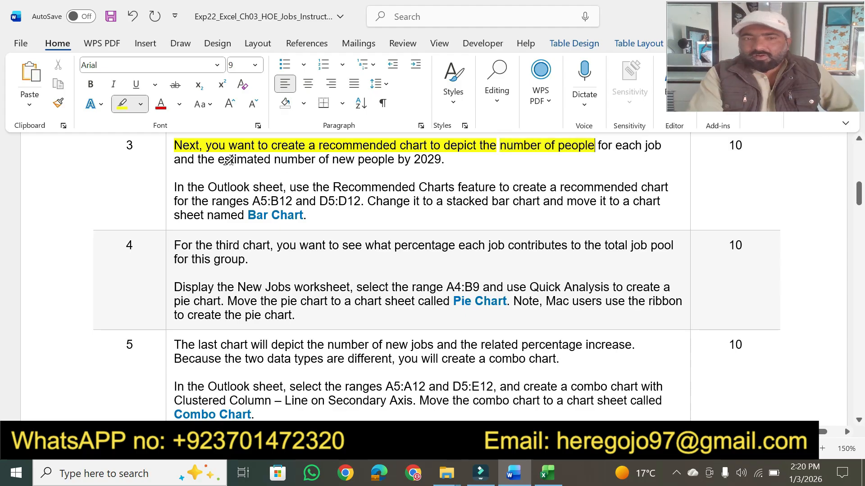
pyautogui.moveTo(220, 160)
pyautogui.mouseDown()
pyautogui.moveTo(408, 151)
pyautogui.moveTo(465, 158)
pyautogui.moveTo(447, 159)
pyautogui.mouseUp()
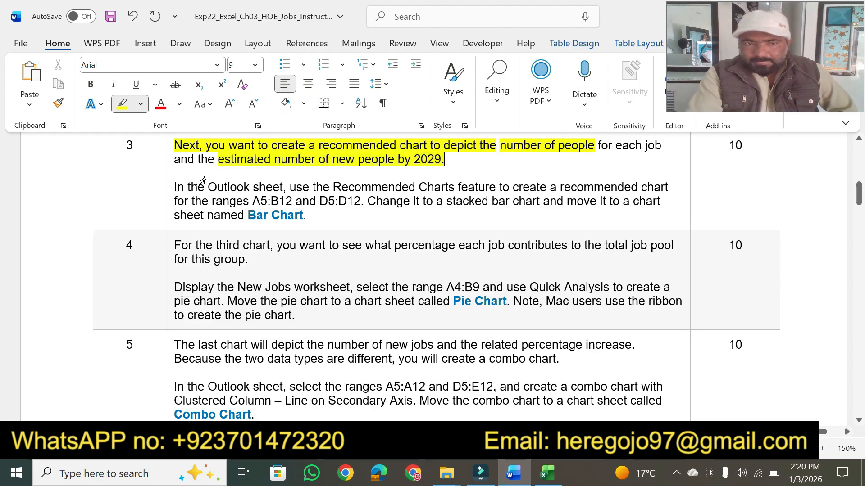
pyautogui.moveTo(175, 187); pyautogui.dragTo(610, 183)
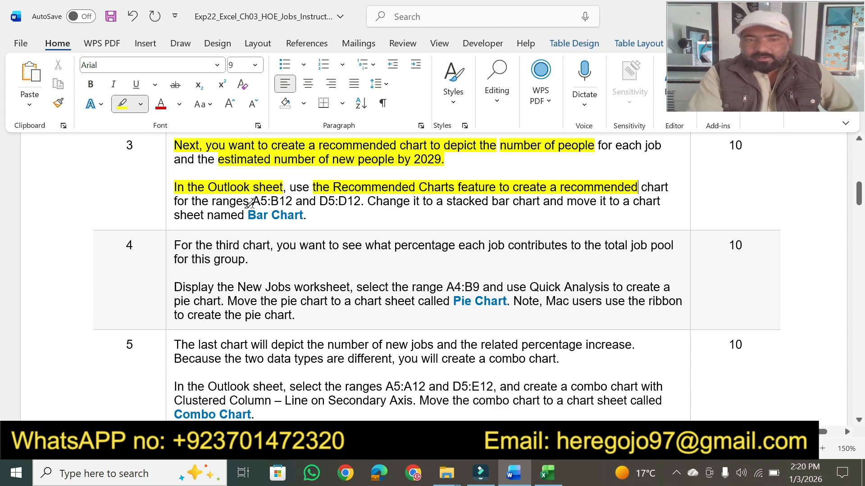
pyautogui.moveTo(250, 201); pyautogui.dragTo(293, 201)
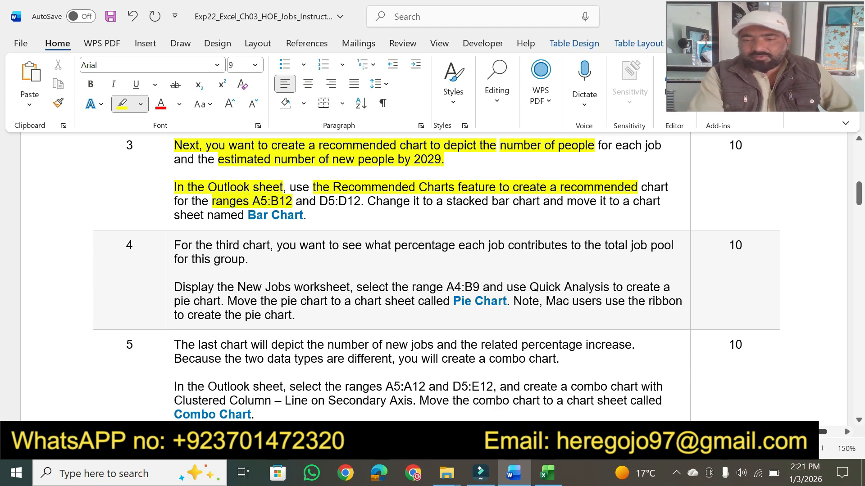
# Select the range A5:B12 in the Excel worksheet, and highlight "D5:D12" in step 3 of the Word instructions
pyautogui.click(547, 473)
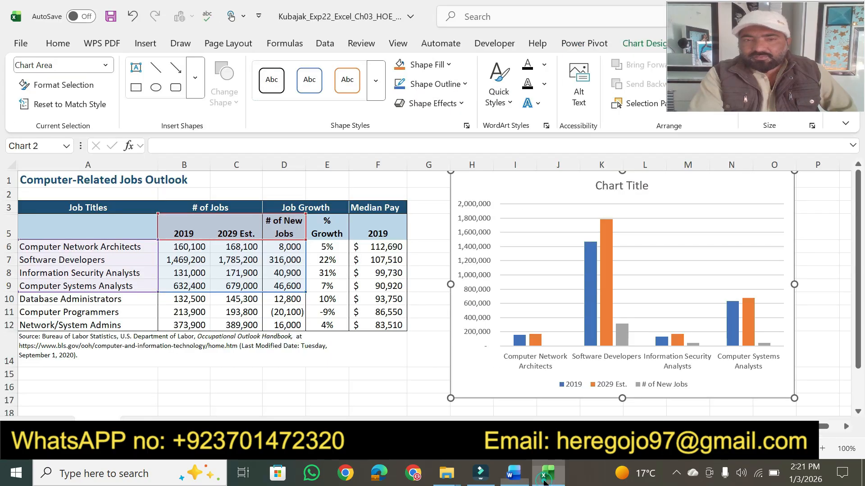
pyautogui.click(73, 247)
pyautogui.click(66, 231)
pyautogui.moveTo(66, 230); pyautogui.dragTo(182, 327)
pyautogui.click(513, 473)
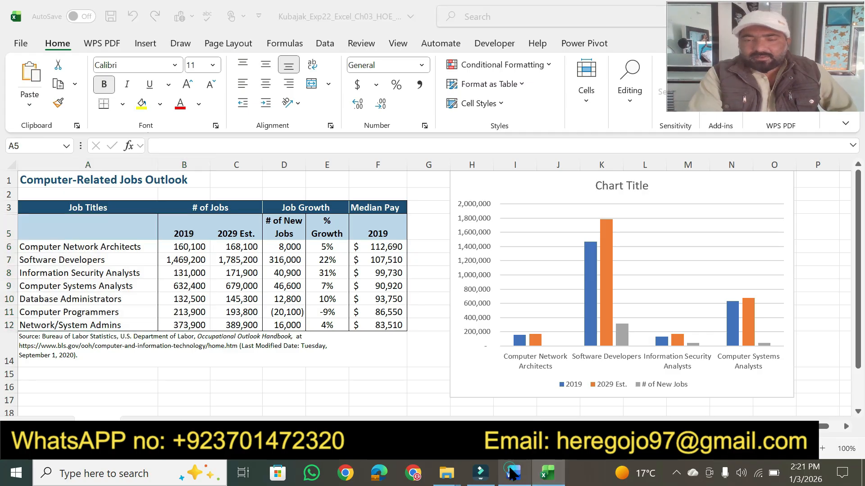
pyautogui.moveTo(320, 200); pyautogui.dragTo(362, 201)
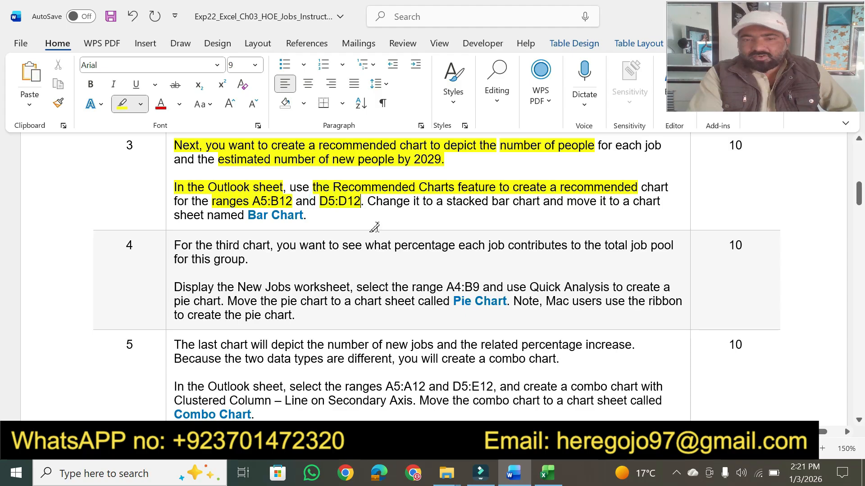
# In Excel, add the range D5:D12 to the selected A5:B12 and insert the recommended Clustered Bar chart
pyautogui.click(550, 479)
pyautogui.keyDown('ctrl'); pyautogui.moveTo(276, 226); pyautogui.dragTo(288, 325); pyautogui.keyUp('ctrl')
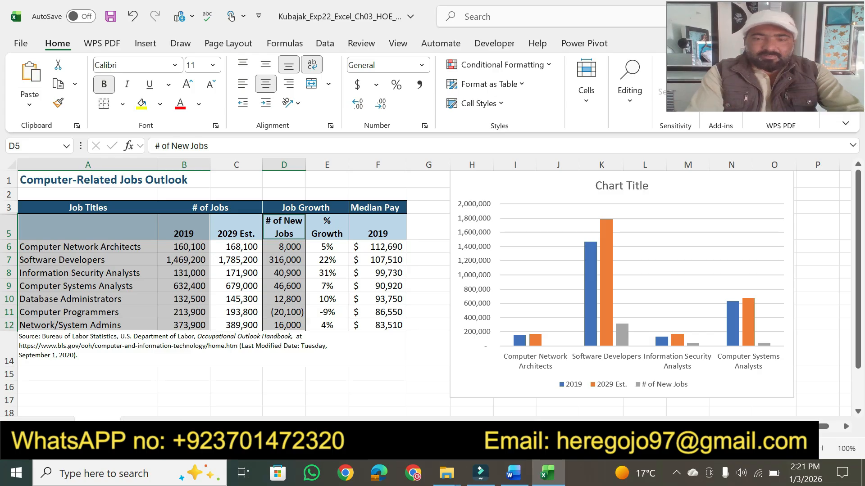
pyautogui.click(513, 473)
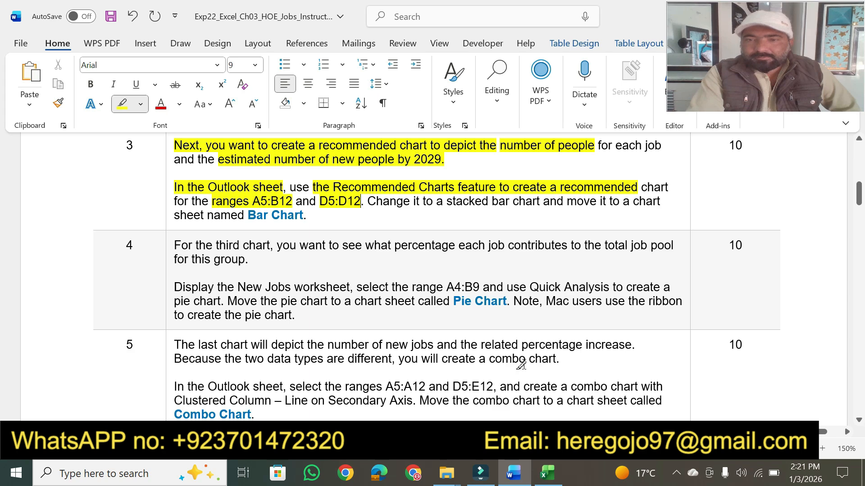
pyautogui.click(552, 478)
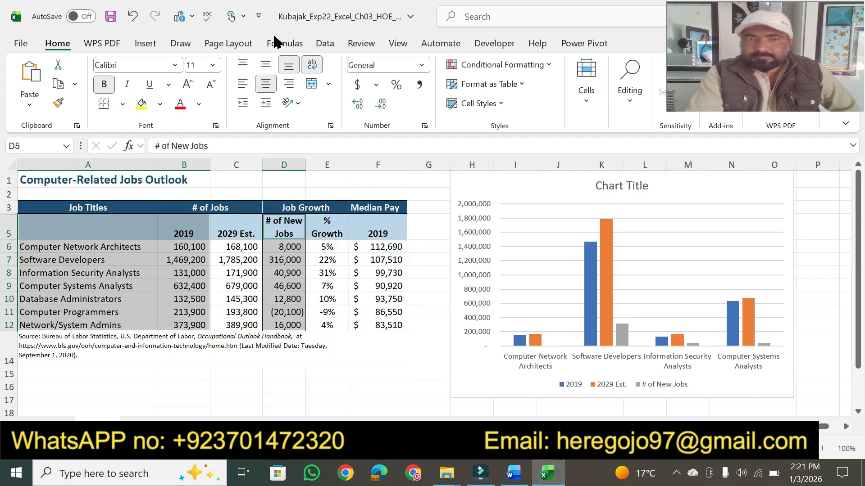
pyautogui.click(143, 45)
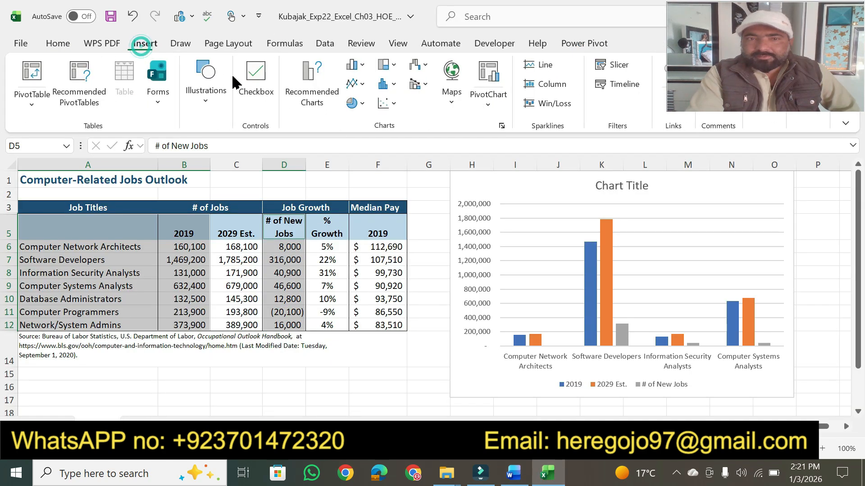
pyautogui.click(304, 86)
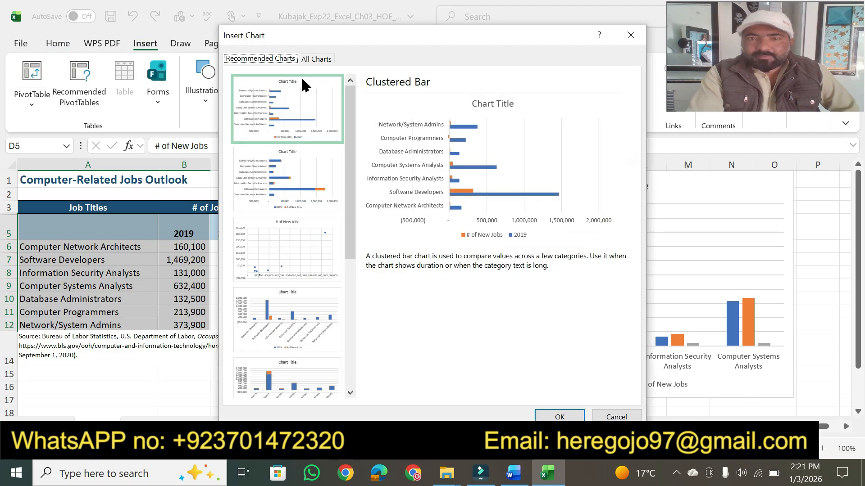
pyautogui.click(557, 415)
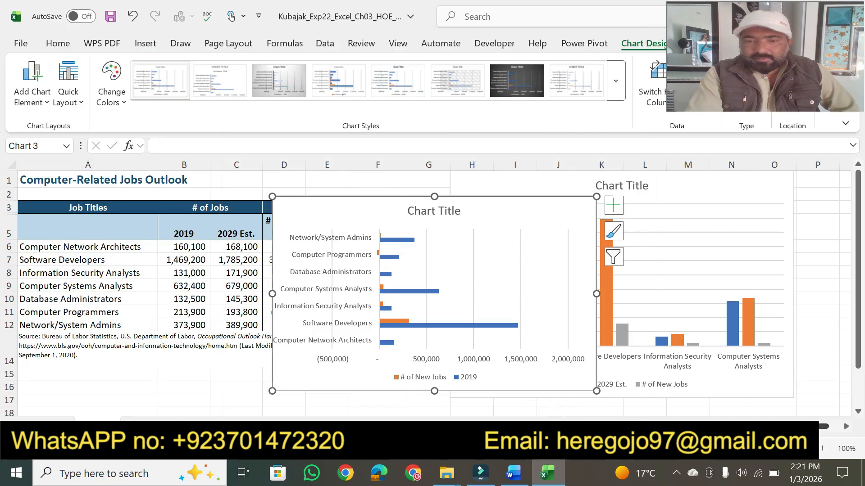
# Highlight "Change it to a stacked bar chart" in step 3 in Word, and change the new Excel chart to Stacked Bar
pyautogui.click(513, 473)
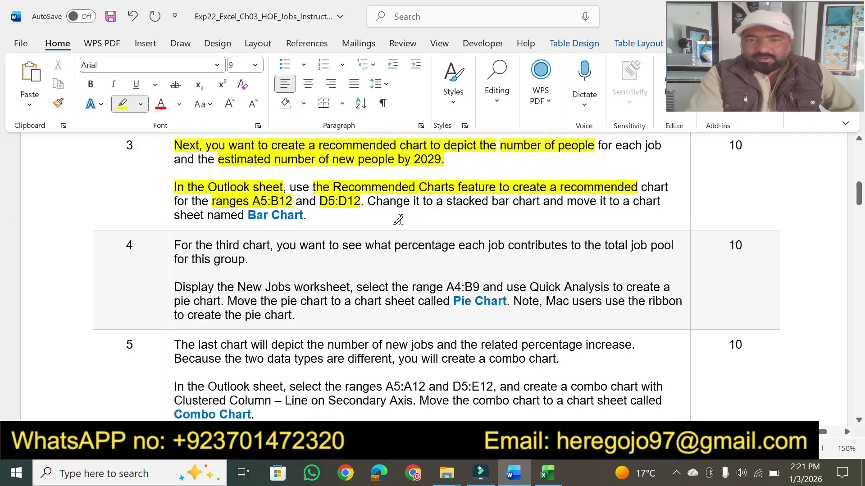
pyautogui.moveTo(372, 202); pyautogui.dragTo(542, 201)
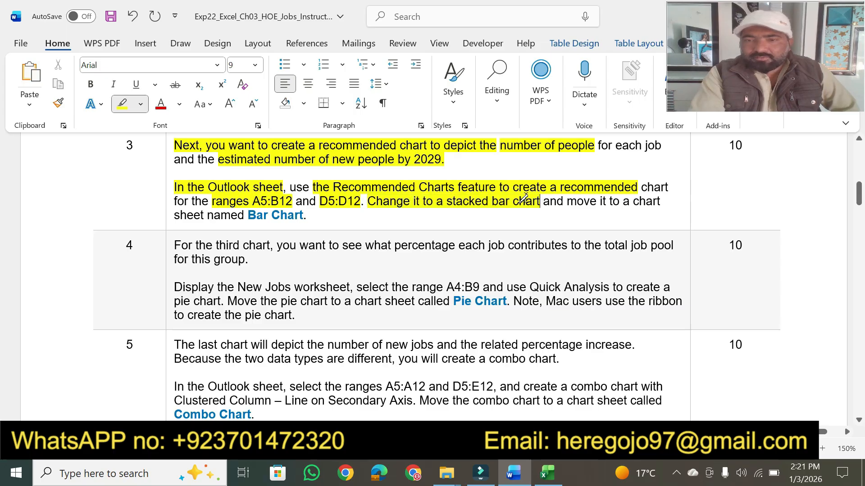
pyautogui.click(542, 478)
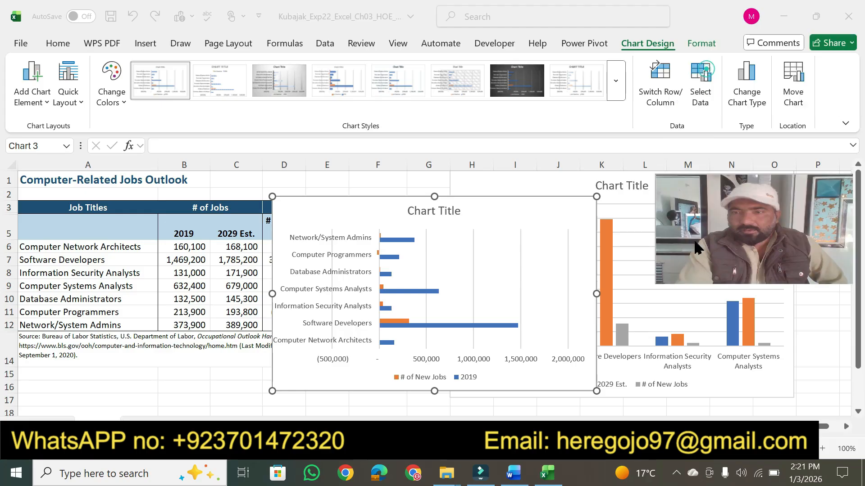
pyautogui.click(748, 85)
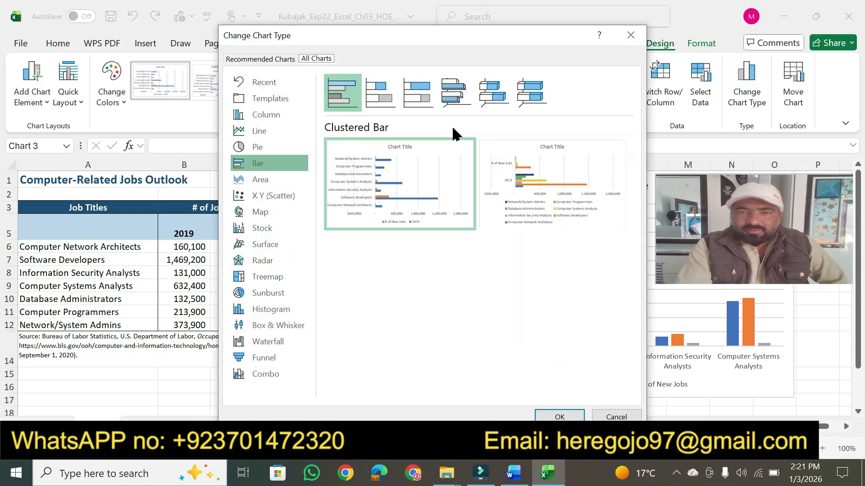
pyautogui.click(383, 108)
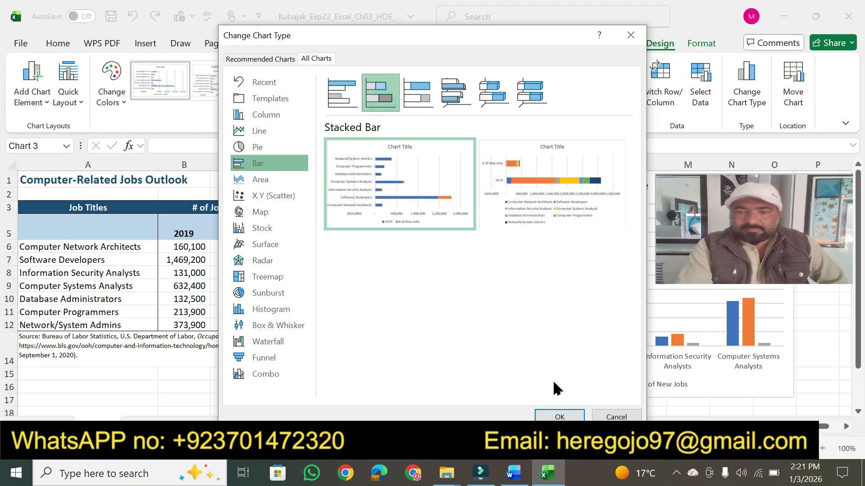
pyautogui.click(559, 417)
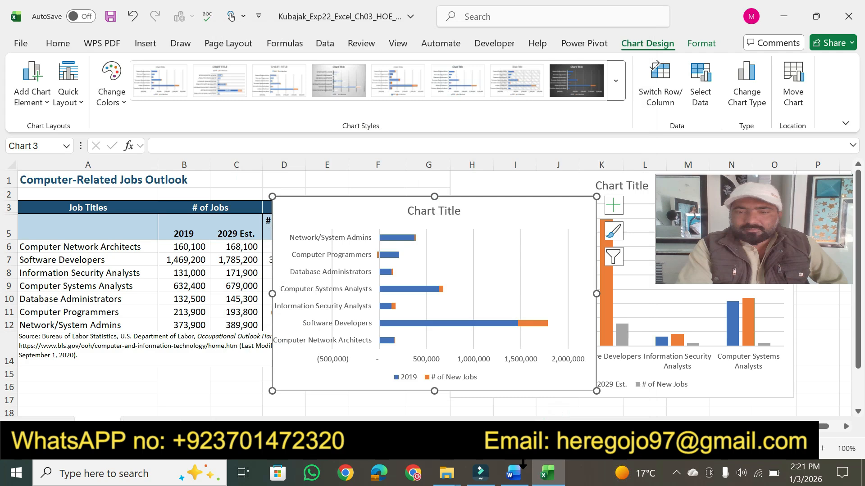
# Highlight "move it to a chart sheet named Bar Chart" in step 3 of the Word instructions and select the sheet name
pyautogui.click(513, 473)
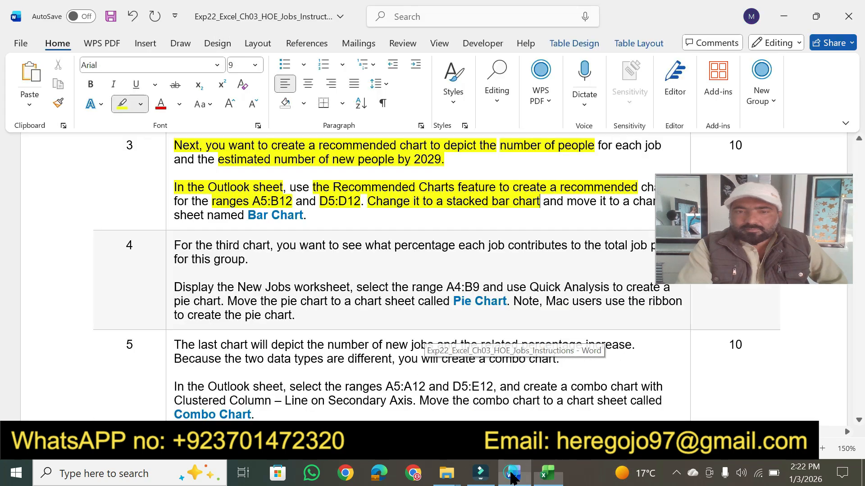
pyautogui.click(513, 474)
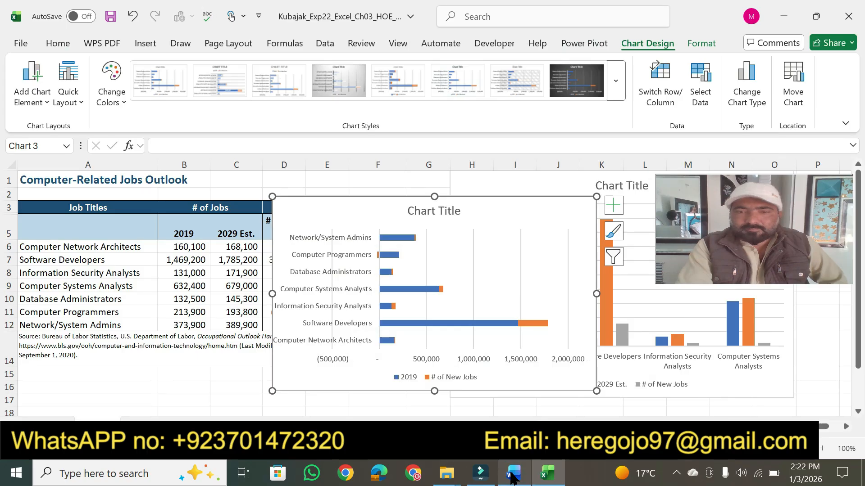
pyautogui.click(512, 474)
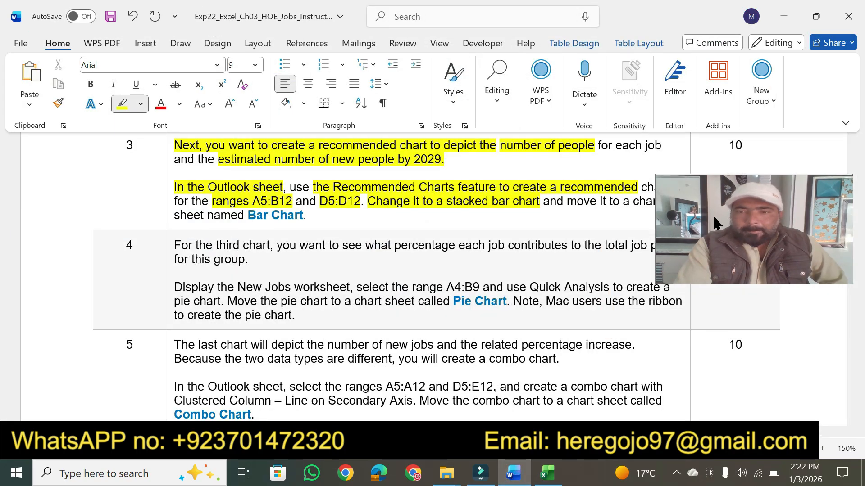
pyautogui.moveTo(714, 217); pyautogui.dragTo(711, 285)
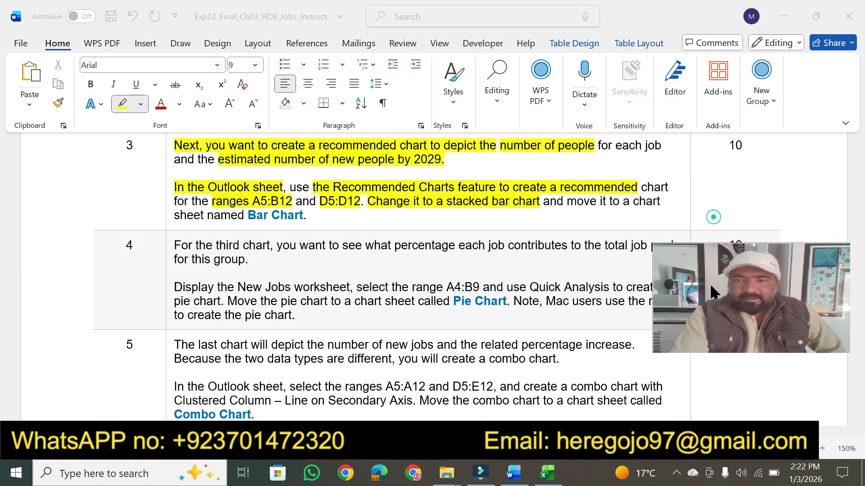
pyautogui.click(571, 201)
pyautogui.moveTo(567, 201); pyautogui.dragTo(651, 199)
pyautogui.moveTo(179, 215); pyautogui.dragTo(301, 215)
pyautogui.press('Escape')
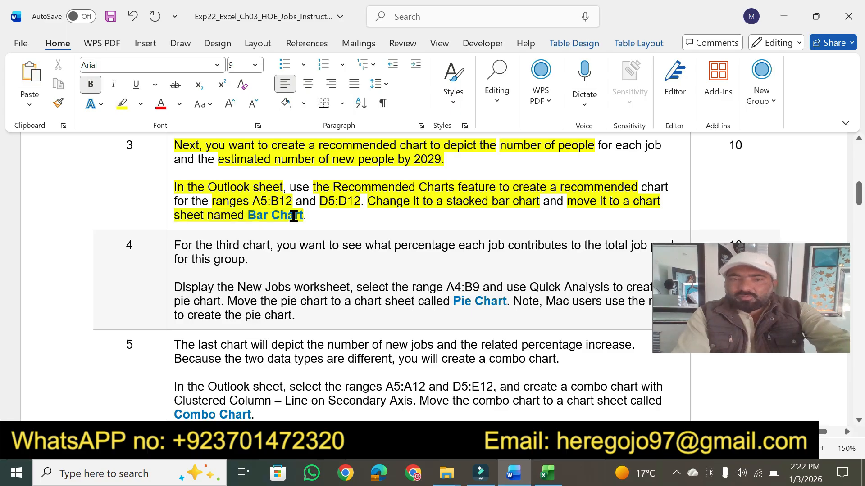
pyautogui.moveTo(247, 220); pyautogui.dragTo(304, 217)
# Move the stacked bar chart in Excel to a new chart sheet named Bar Chart
pyautogui.click(544, 474)
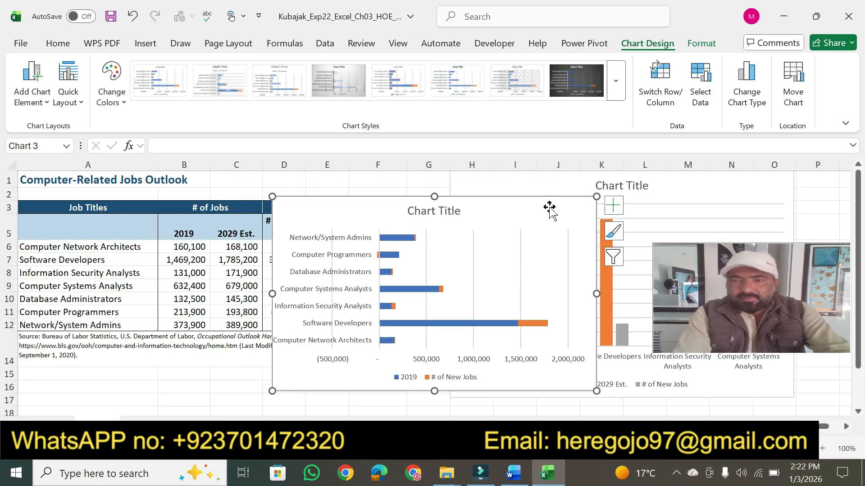
pyautogui.click(793, 77)
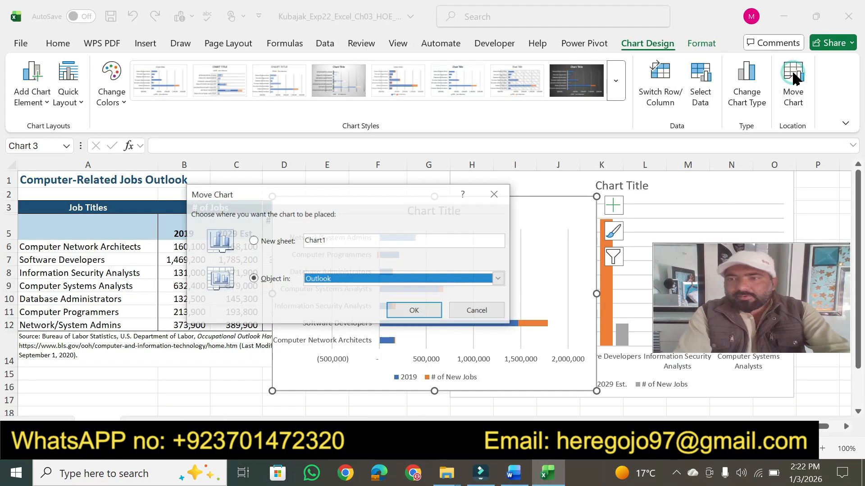
pyautogui.click(271, 243)
pyautogui.write('Bar Chart')
pyautogui.click(415, 310)
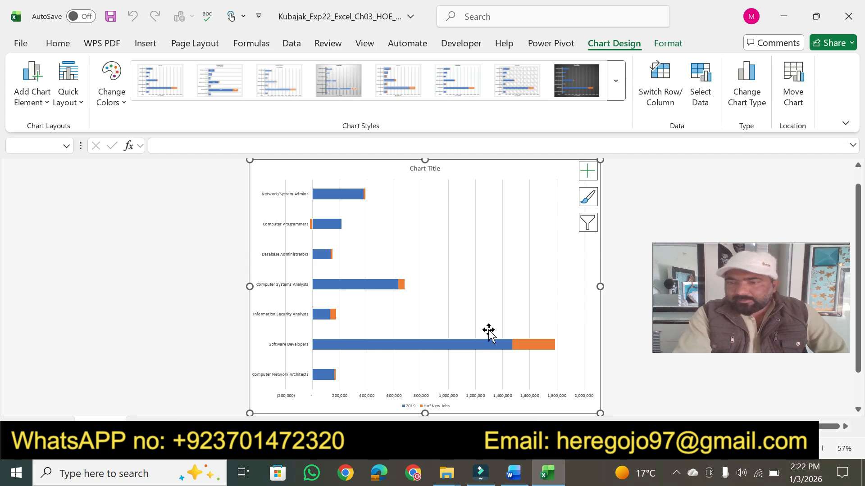
# Highlight the points value 10 for step 3 in the Word instructions
pyautogui.click(511, 477)
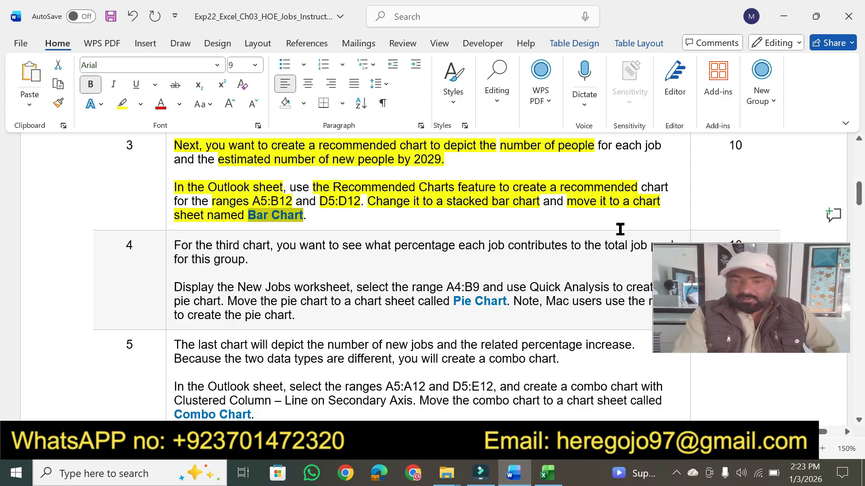
pyautogui.click(728, 149)
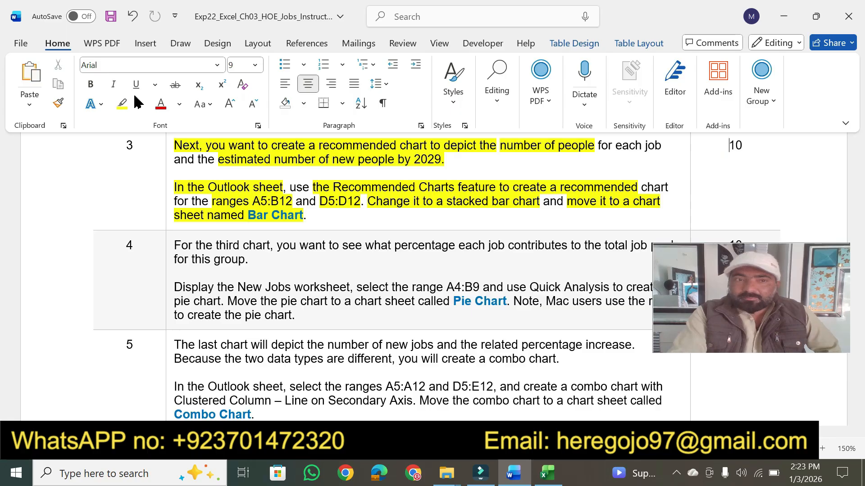
pyautogui.click(121, 104)
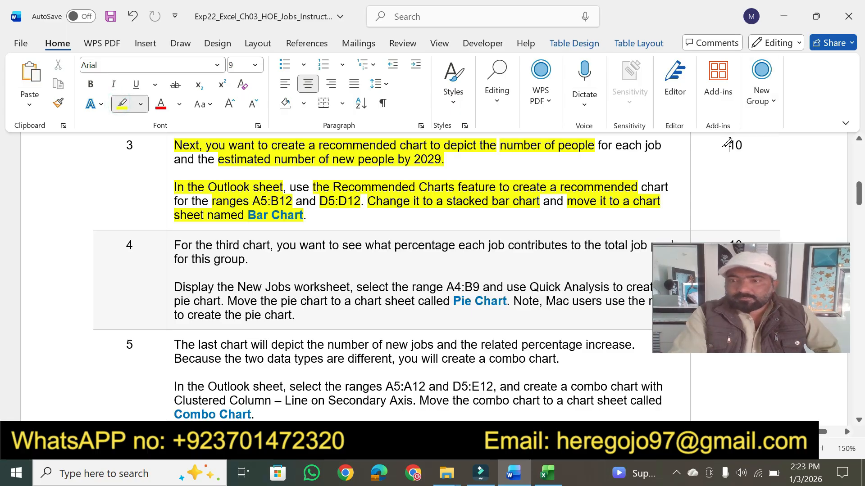
pyautogui.moveTo(729, 144); pyautogui.dragTo(747, 145)
pyautogui.moveTo(741, 268)
pyautogui.mouseDown()
pyautogui.moveTo(742, 24)
pyautogui.moveTo(758, 27)
pyautogui.mouseUp()
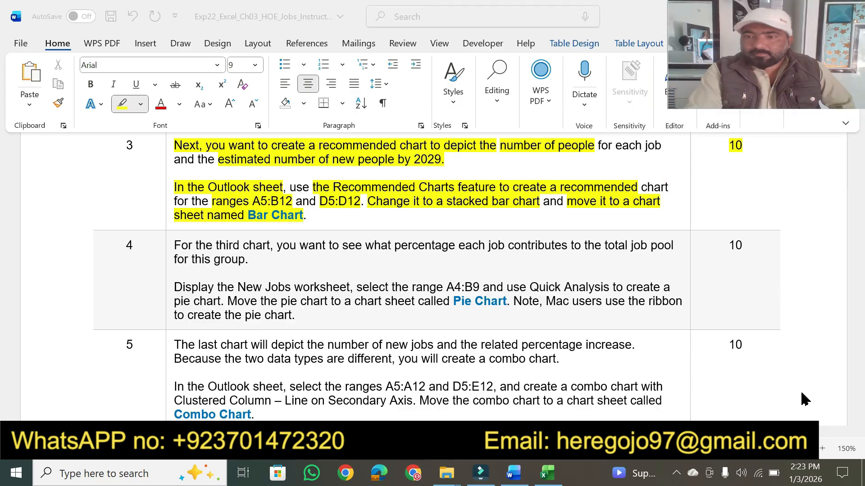
# Highlight the step 4 phrases about the third chart, each job's percentage contribution, the total job pool and "Display the New Jobs worksheet"
pyautogui.click(858, 425)
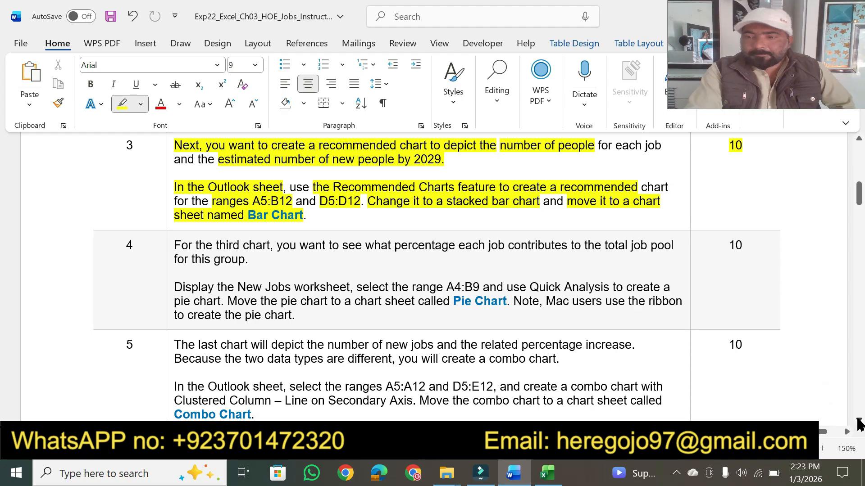
pyautogui.scroll(-3, 858, 425)
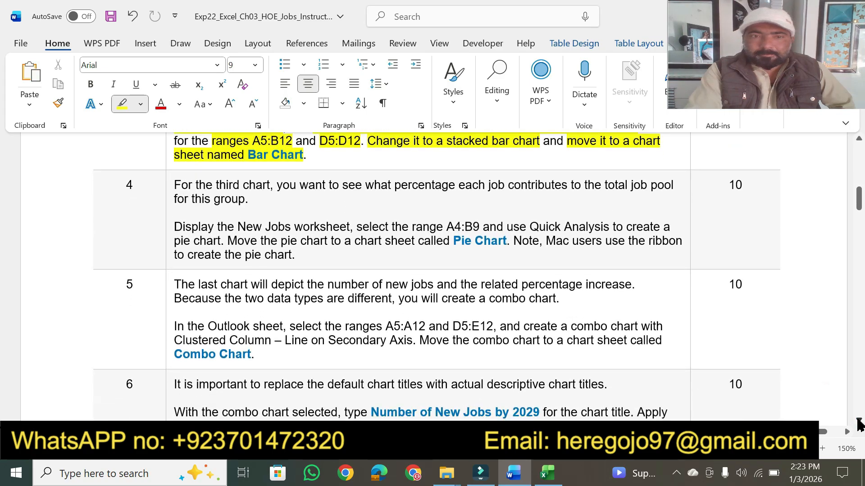
pyautogui.scroll(-1, 858, 425)
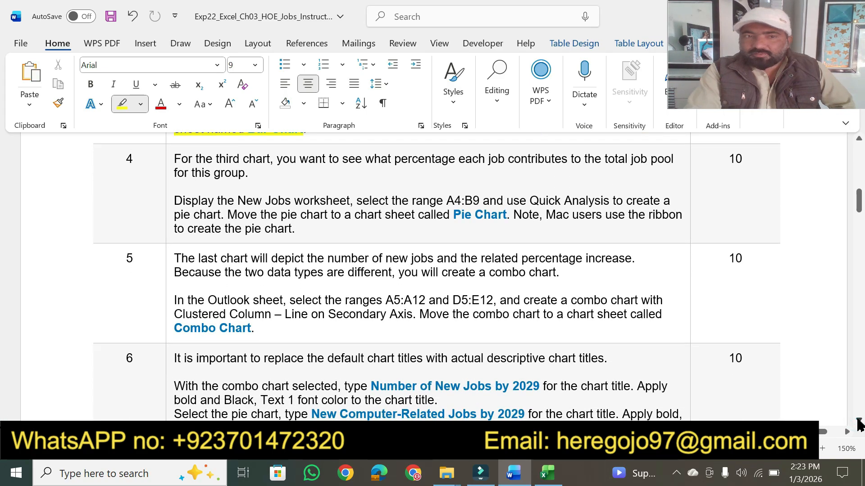
pyautogui.scroll(-1, 858, 425)
pyautogui.moveTo(175, 147); pyautogui.dragTo(673, 147)
pyautogui.moveTo(192, 162); pyautogui.dragTo(245, 162)
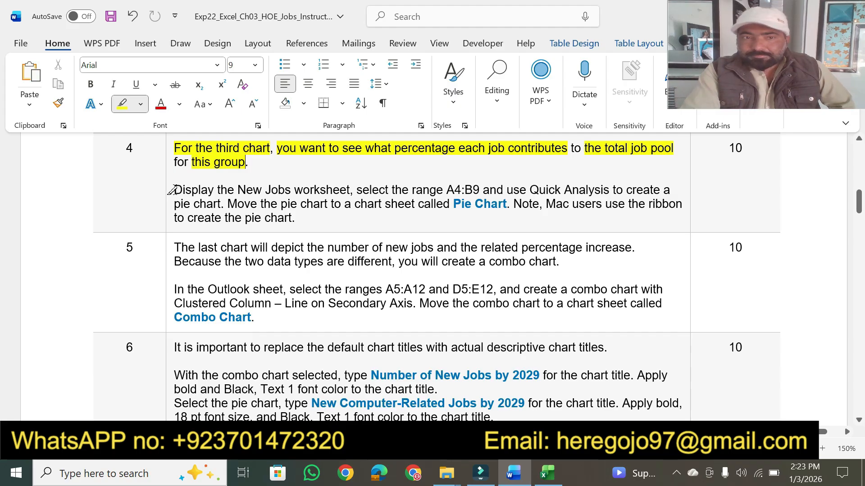
pyautogui.moveTo(173, 190); pyautogui.dragTo(350, 189)
# Display the New Jobs worksheet in Excel, and highlight "select the range A4:B9" in step 4 of the Word instructions
pyautogui.click(549, 478)
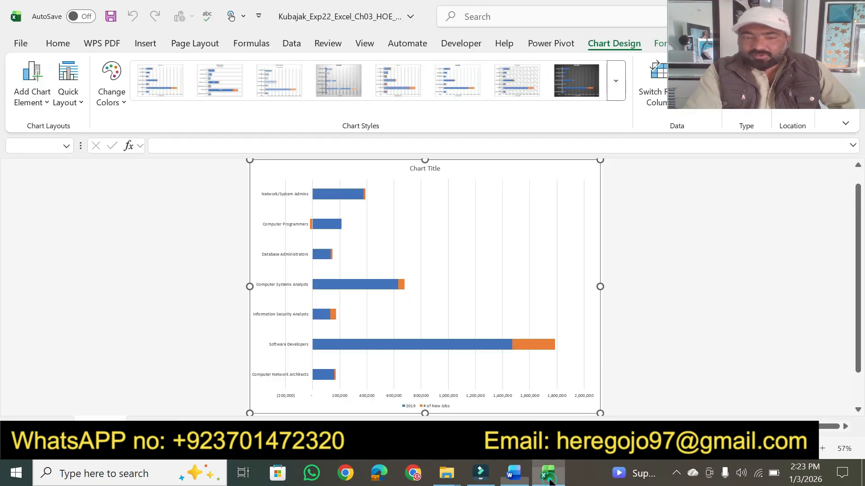
pyautogui.click(198, 428)
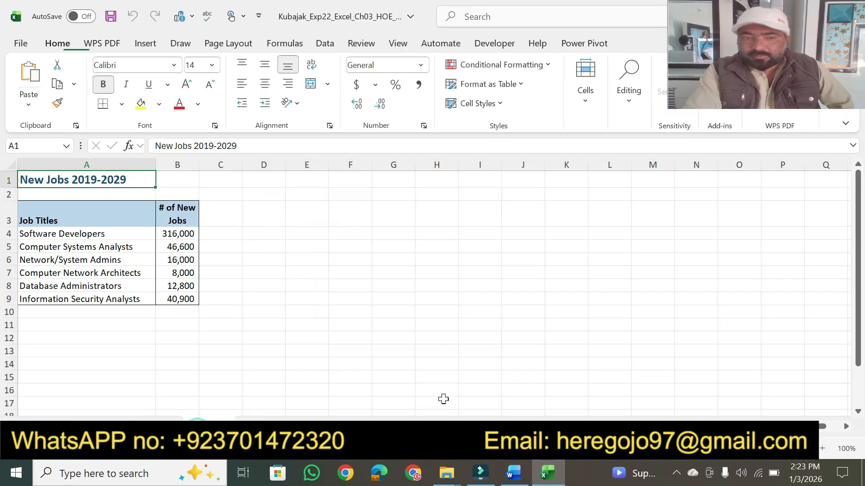
pyautogui.click(513, 473)
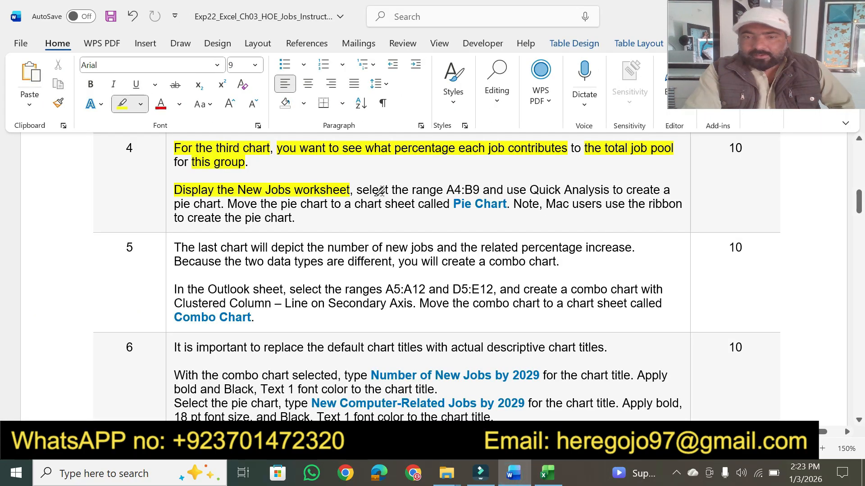
pyautogui.moveTo(378, 191); pyautogui.dragTo(480, 191)
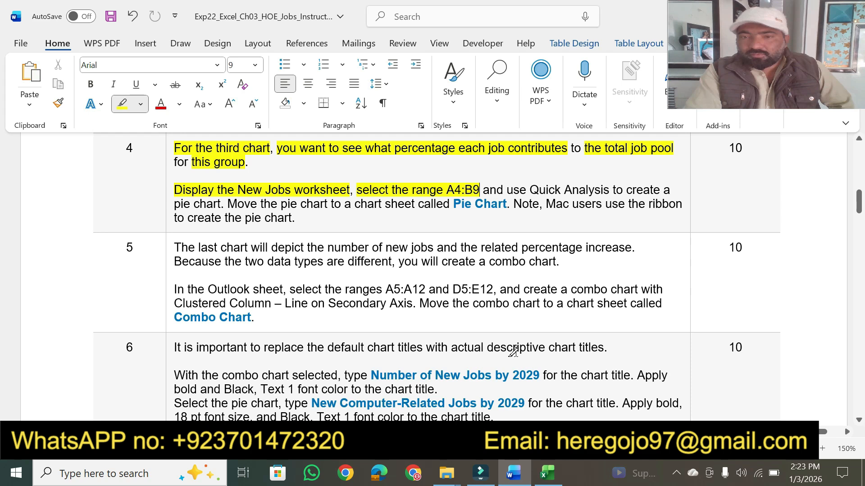
# Select the range A4:B9 on the New Jobs worksheet in Excel, and highlight "use Quick Analysis to create" in step 4 in Word
pyautogui.click(547, 472)
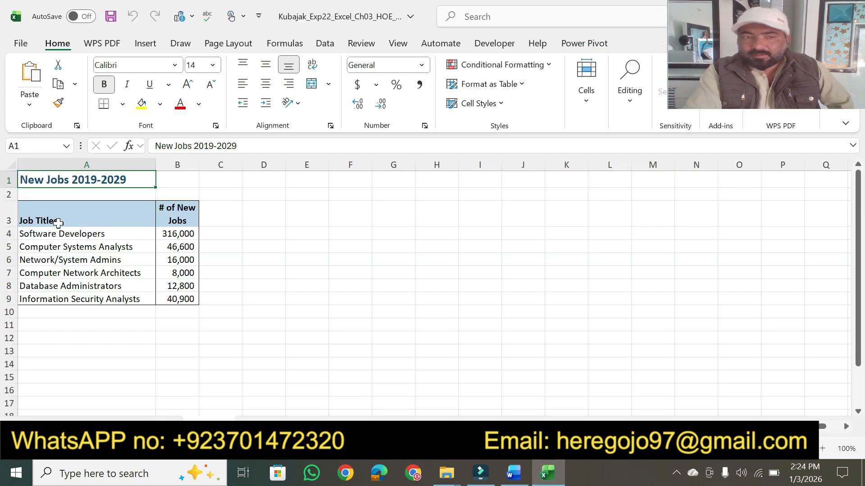
pyautogui.moveTo(32, 235); pyautogui.dragTo(169, 295)
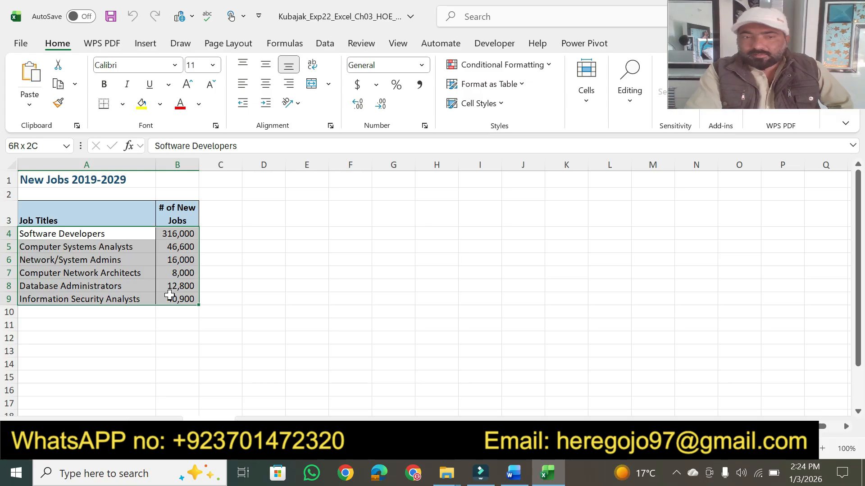
pyautogui.click(513, 473)
pyautogui.moveTo(507, 190)
pyautogui.mouseDown()
pyautogui.moveTo(611, 200)
pyautogui.moveTo(660, 191)
pyautogui.mouseUp()
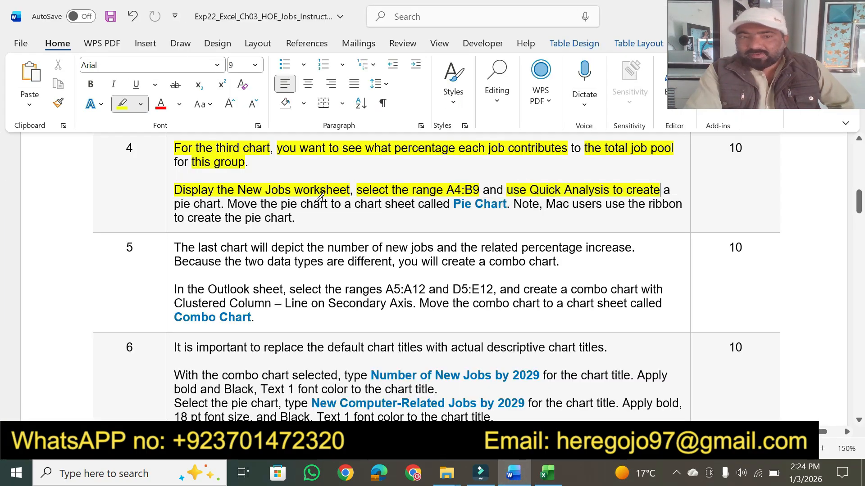
# Highlight "pie chart" in step 4 of the Word instructions, and create a pie chart from the selected range A4:B9 in Excel with Quick Analysis
pyautogui.moveTo(175, 203); pyautogui.dragTo(221, 203)
pyautogui.click(547, 476)
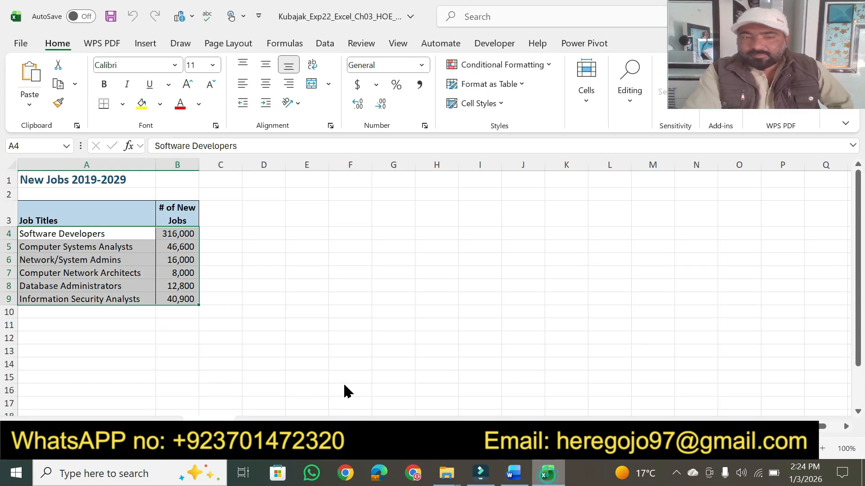
pyautogui.click(209, 316)
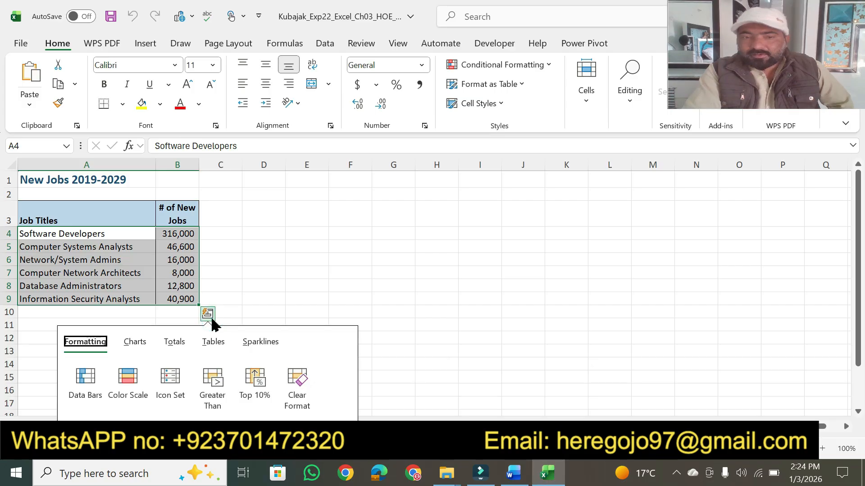
pyautogui.click(145, 345)
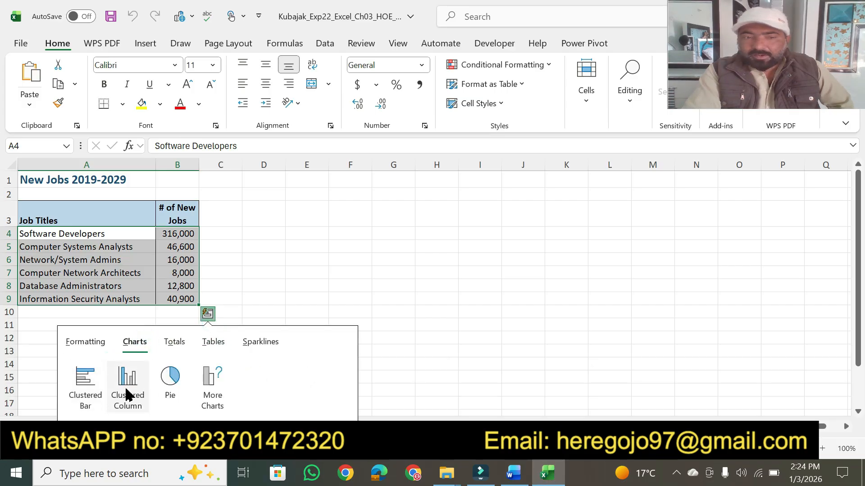
pyautogui.click(173, 384)
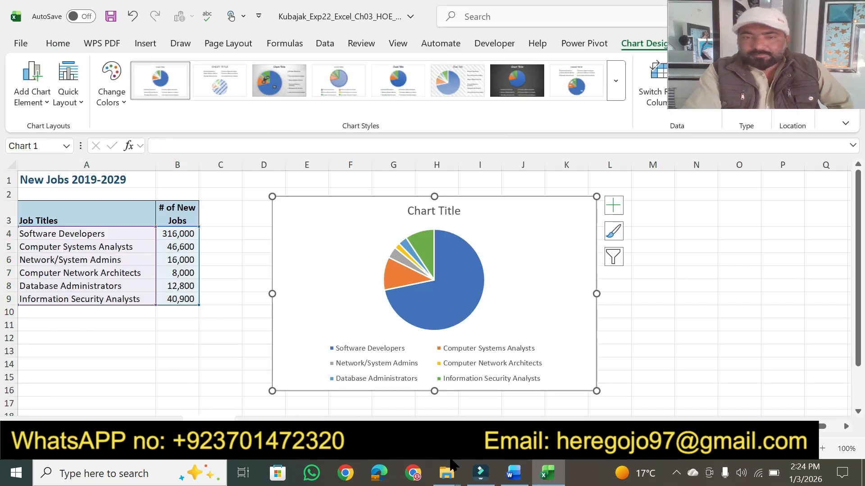
# Highlight "the pie chart to a chart sheet called Pie Chart." in step 4 in Word, and select the sheet name Pie Chart
pyautogui.click(515, 478)
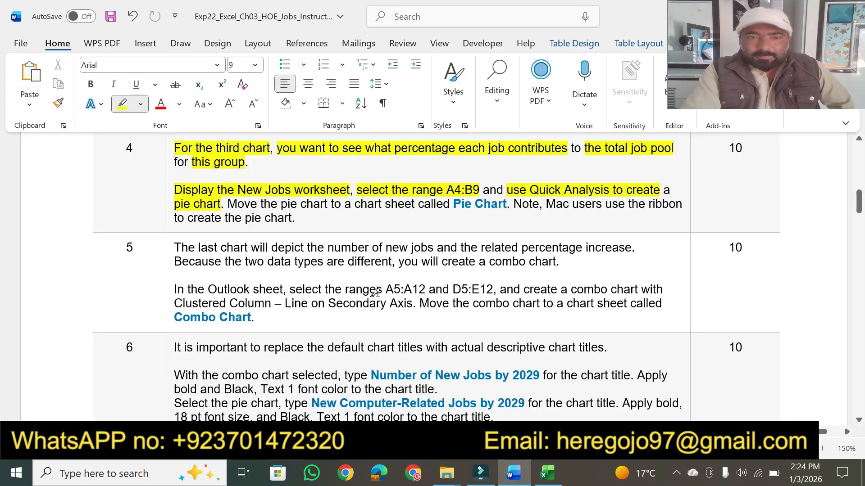
pyautogui.moveTo(265, 203)
pyautogui.mouseDown()
pyautogui.moveTo(517, 201)
pyautogui.moveTo(507, 200)
pyautogui.mouseUp()
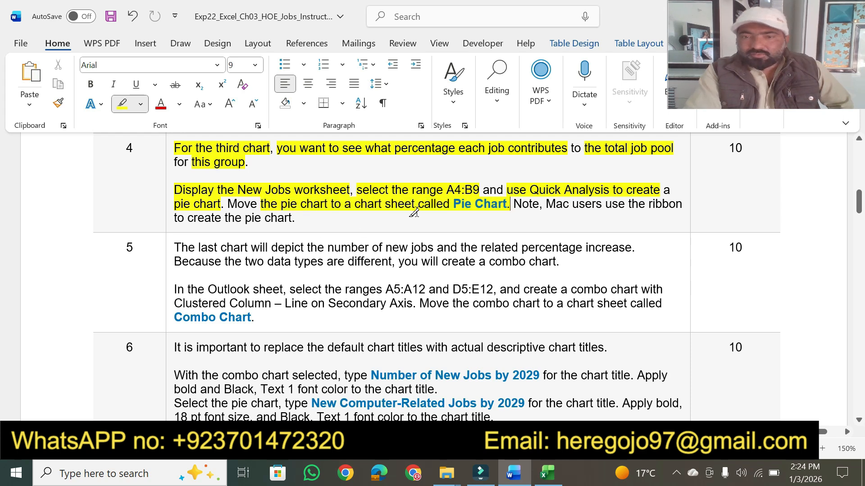
pyautogui.press('Escape')
pyautogui.moveTo(453, 206); pyautogui.dragTo(506, 208)
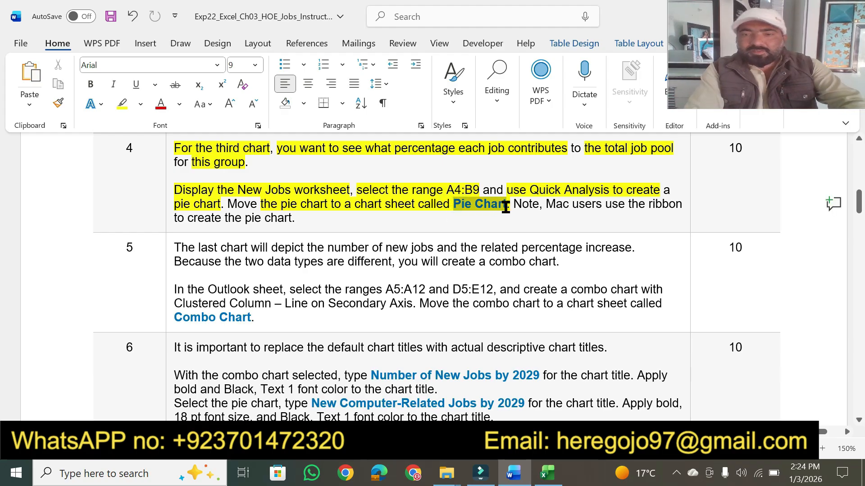
# Move the pie chart in Excel to a new chart sheet named Pie Chart
pyautogui.click(545, 473)
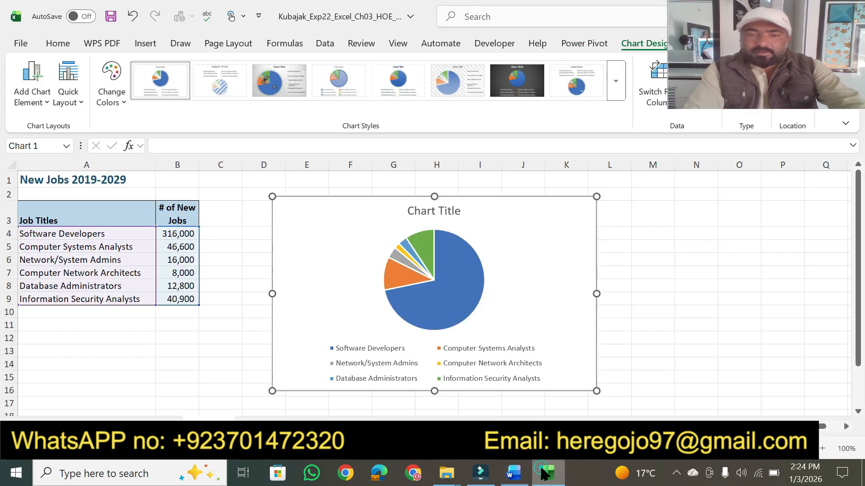
pyautogui.click(730, 92)
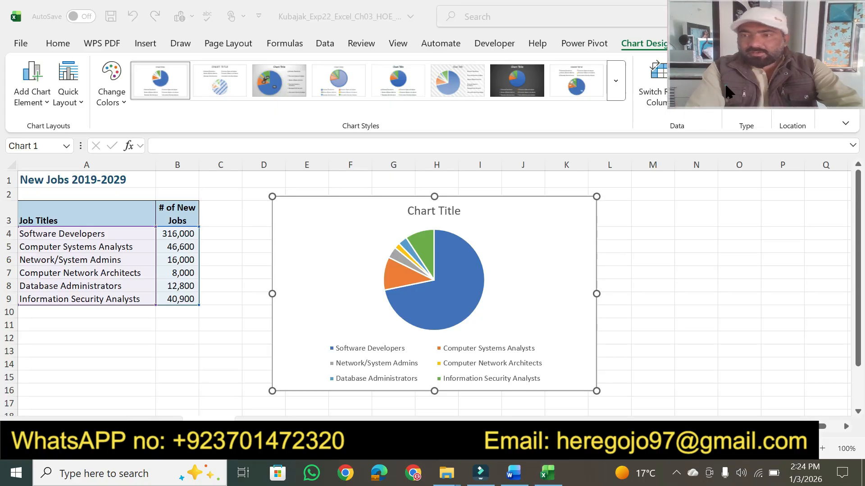
pyautogui.moveTo(730, 93); pyautogui.dragTo(718, 276)
pyautogui.click(792, 81)
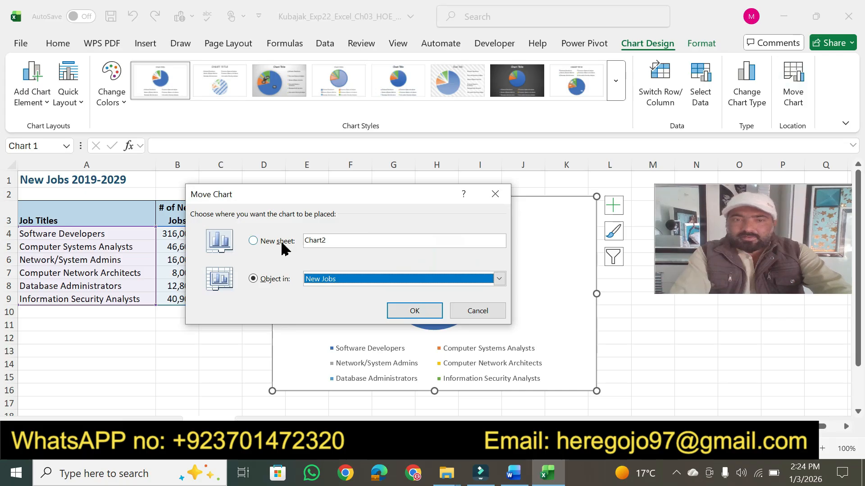
pyautogui.click(284, 248)
pyautogui.write('Pie Chart')
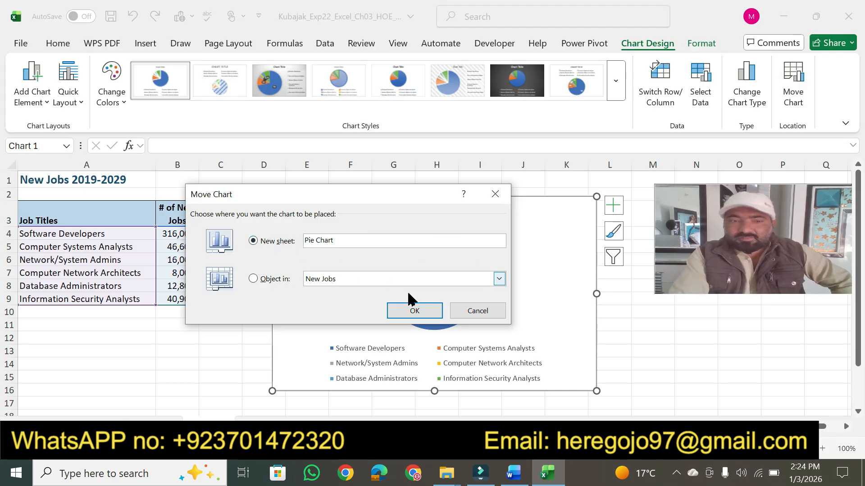
pyautogui.click(432, 312)
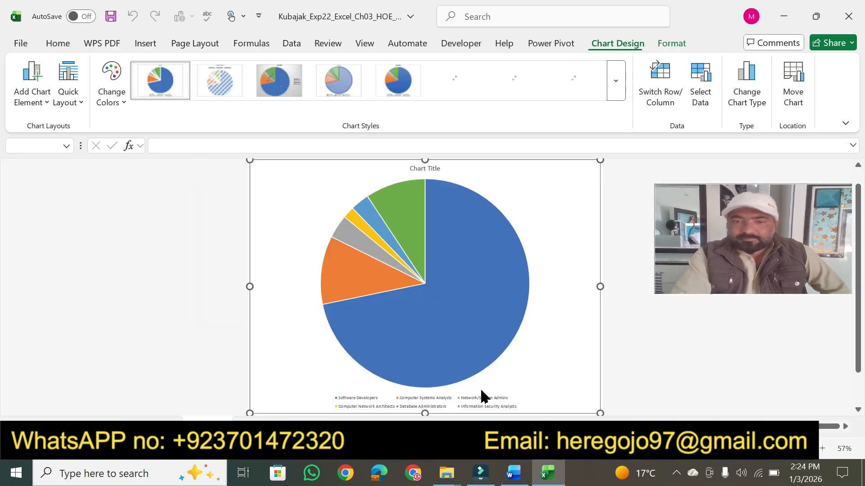
# Remove the yellow highlight from the sheet name Pie Chart in step 4 of the Word instructions
pyautogui.click(514, 473)
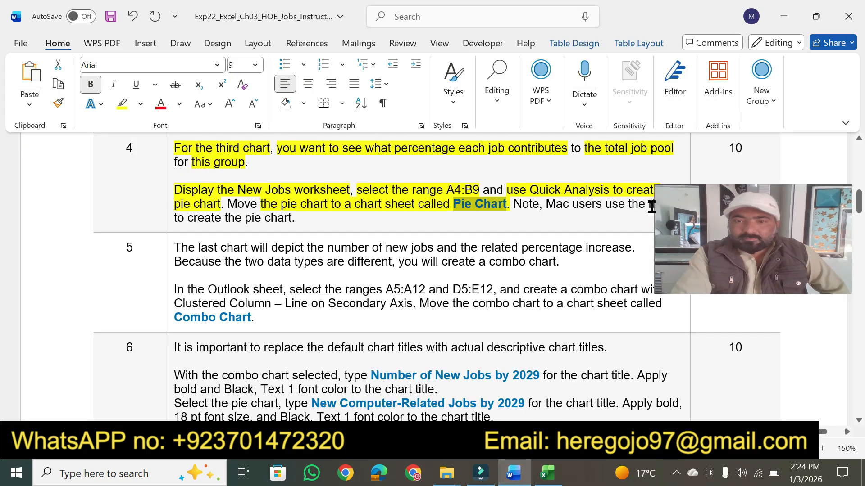
pyautogui.moveTo(747, 237); pyautogui.dragTo(759, 62)
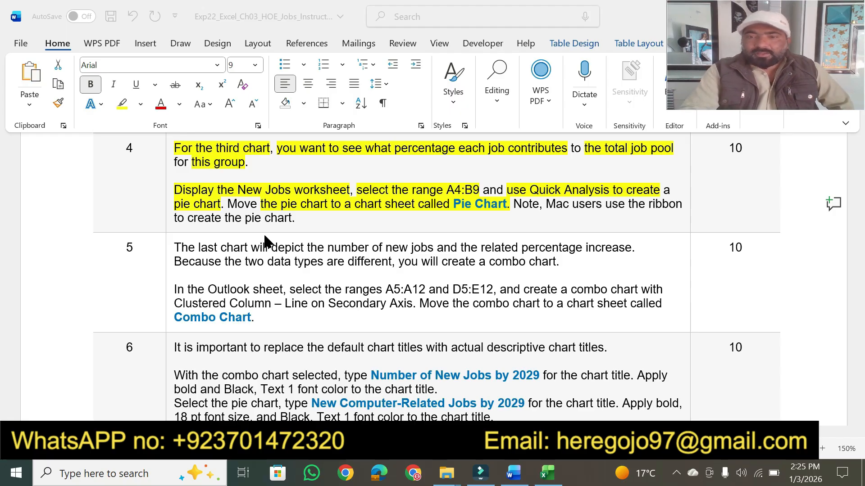
pyautogui.click(125, 103)
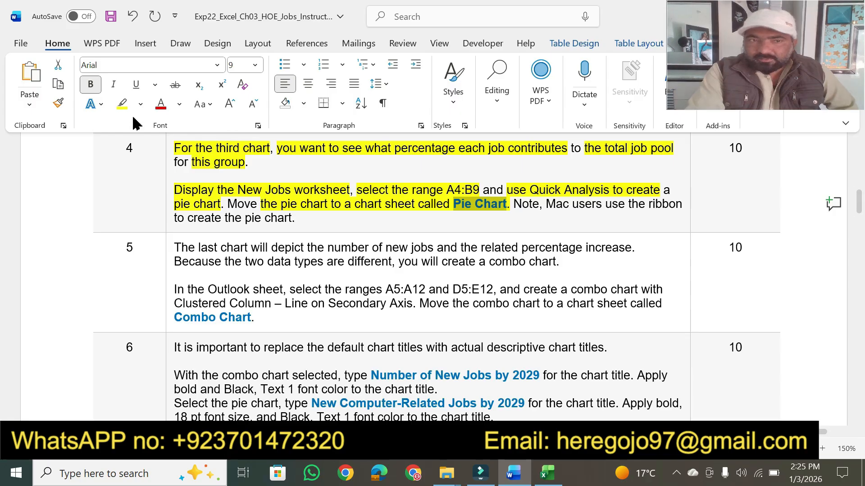
pyautogui.click(122, 104)
pyautogui.click(508, 204)
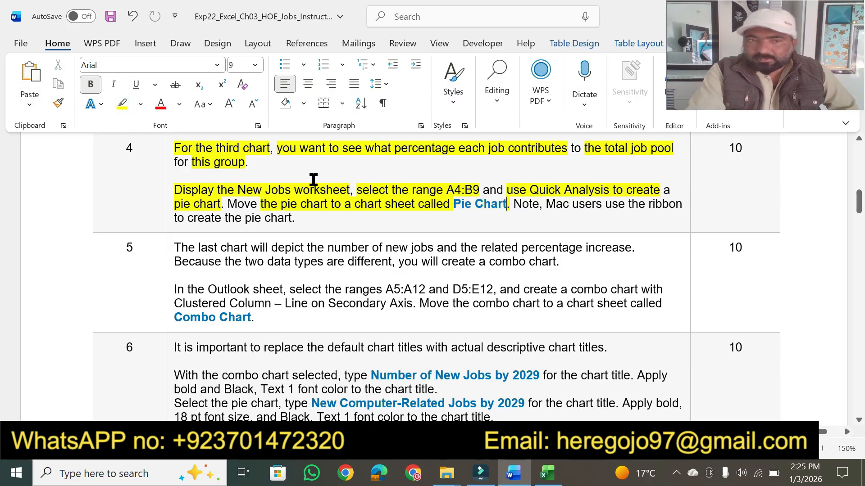
# Highlight "Note, Mac users use the ribbon", "create the pie chart." and the points value 10 for step 4
pyautogui.click(121, 104)
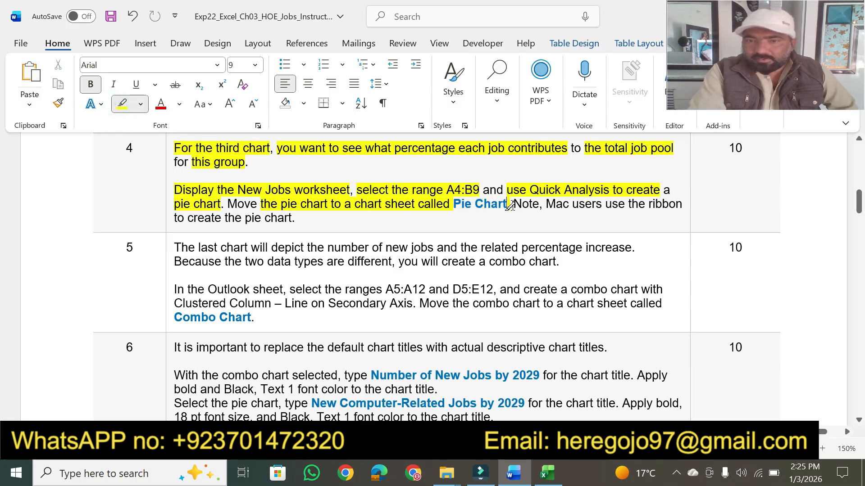
pyautogui.moveTo(513, 205); pyautogui.dragTo(654, 205)
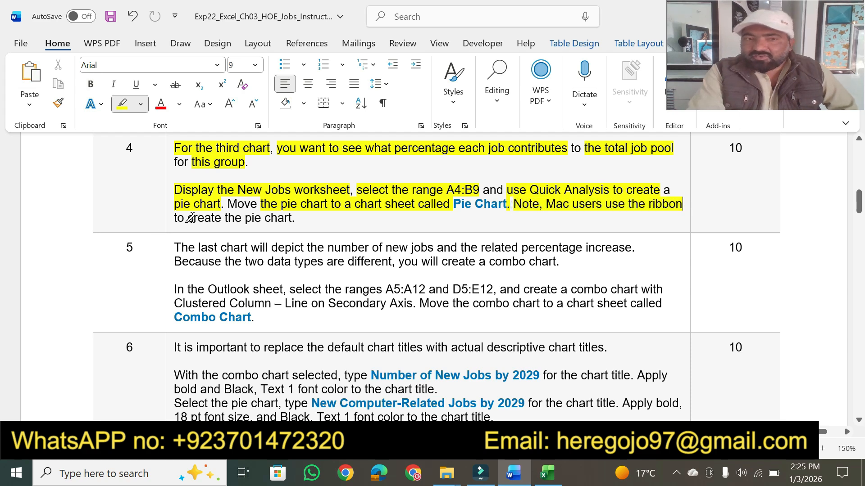
pyautogui.moveTo(188, 218); pyautogui.dragTo(297, 218)
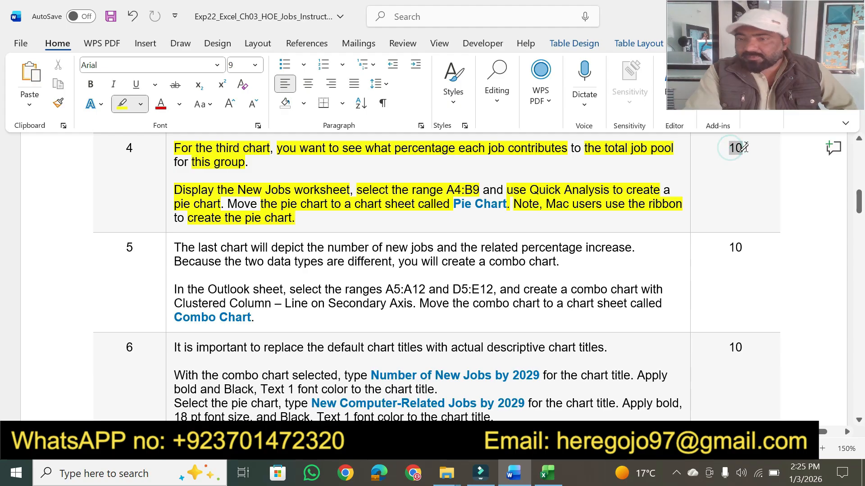
pyautogui.moveTo(744, 147); pyautogui.dragTo(744, 148)
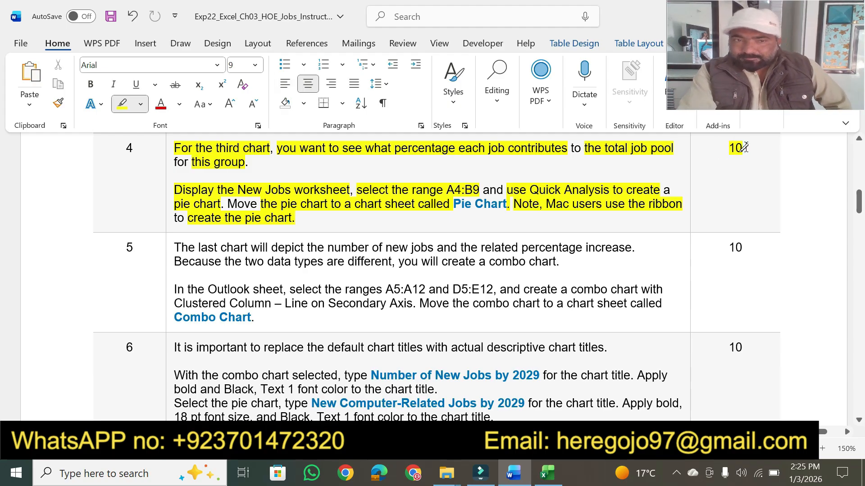
# Highlight the step 5 sentence about the last chart, the phrase on two different data types and a combo chart, and "n the Outlook sheet,"
pyautogui.click(859, 419)
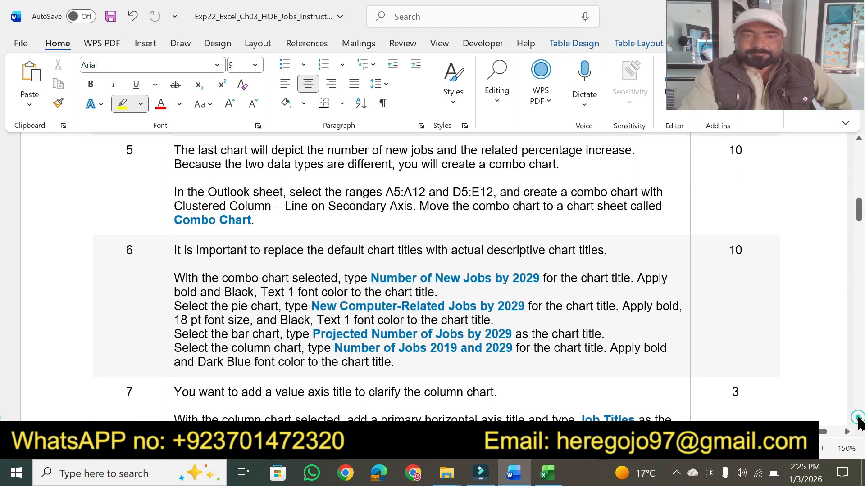
pyautogui.moveTo(188, 150)
pyautogui.mouseDown()
pyautogui.moveTo(573, 141)
pyautogui.moveTo(635, 151)
pyautogui.mouseUp()
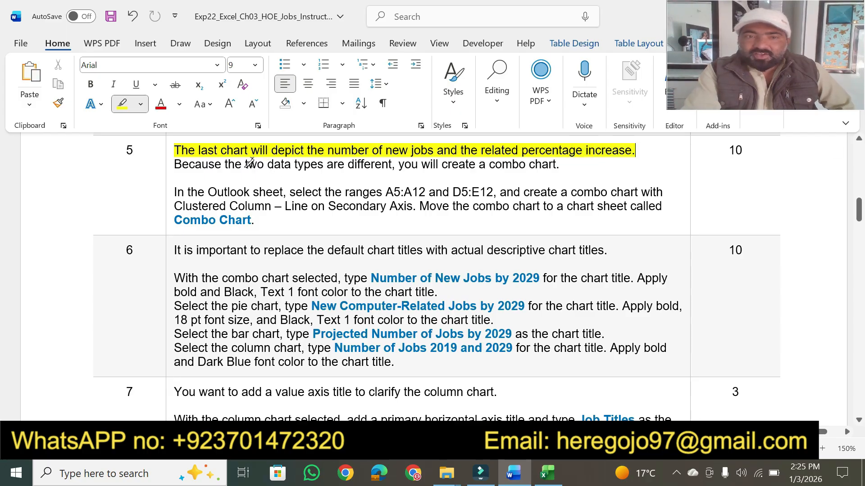
pyautogui.moveTo(248, 163); pyautogui.dragTo(561, 159)
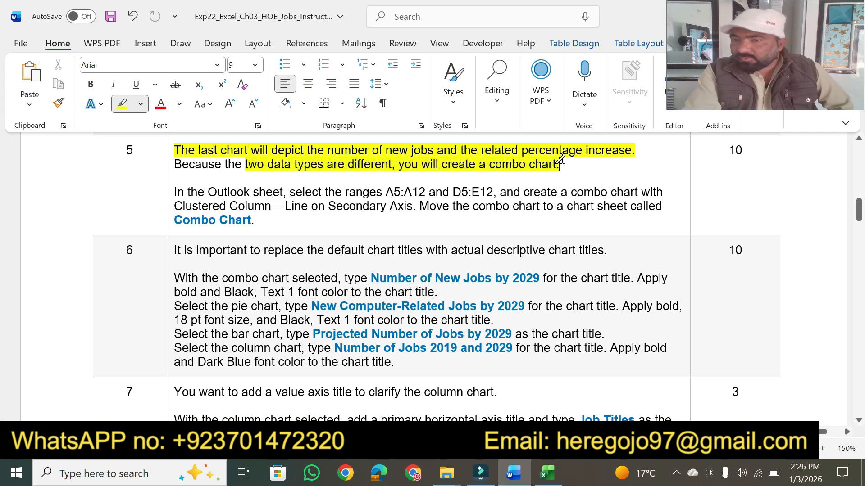
pyautogui.moveTo(176, 193); pyautogui.dragTo(287, 192)
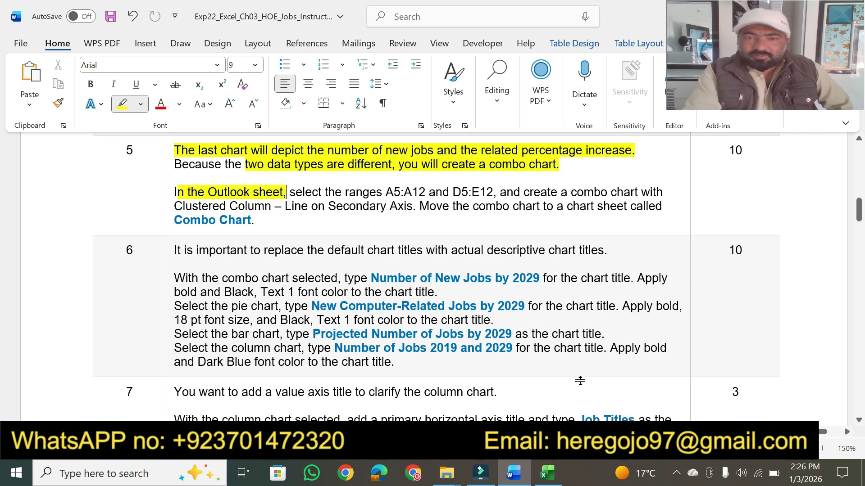
# Display the Outlook worksheet in Excel, and highlight "the ranges A5:A12" and "and D5:E12," in step 5 in Word
pyautogui.click(558, 464)
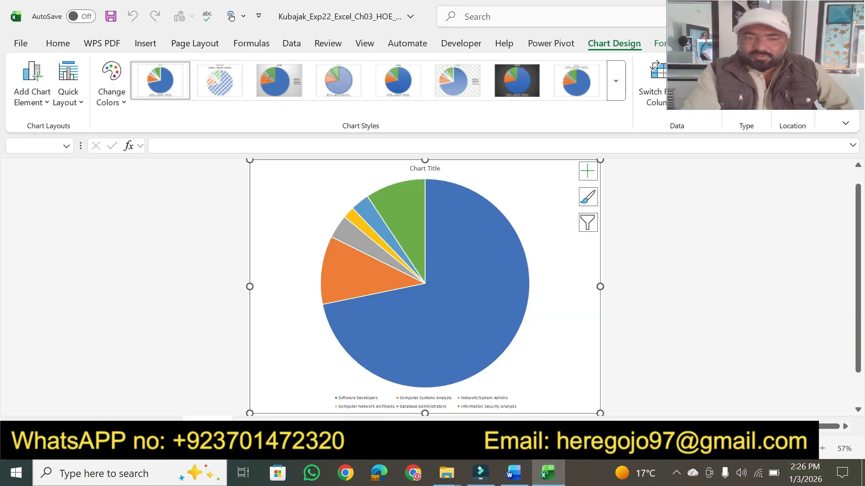
pyautogui.click(154, 426)
pyautogui.click(508, 472)
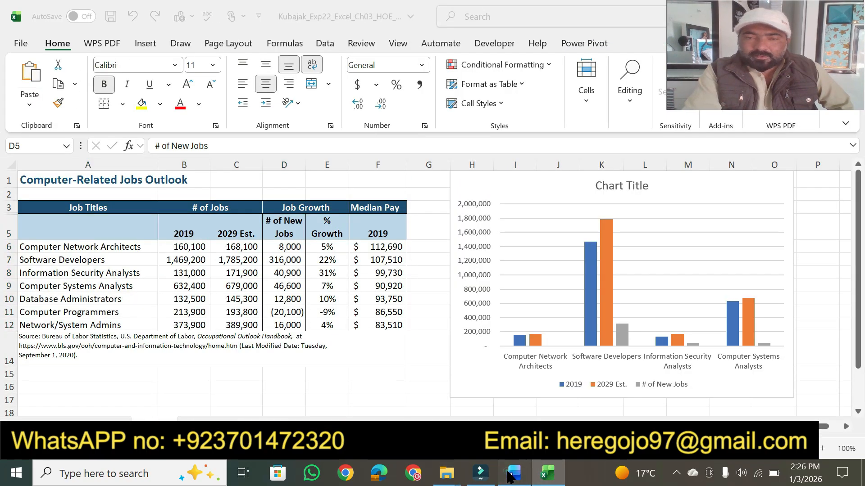
pyautogui.moveTo(329, 192)
pyautogui.mouseDown()
pyautogui.moveTo(178, 192)
pyautogui.moveTo(497, 192)
pyautogui.mouseUp()
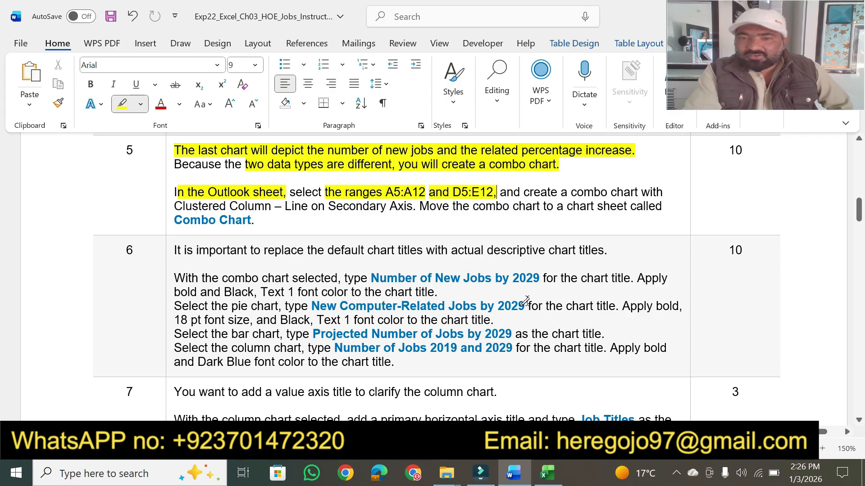
# Select the ranges A5:A12 and D5:E12 together on the Outlook worksheet in Excel
pyautogui.click(548, 473)
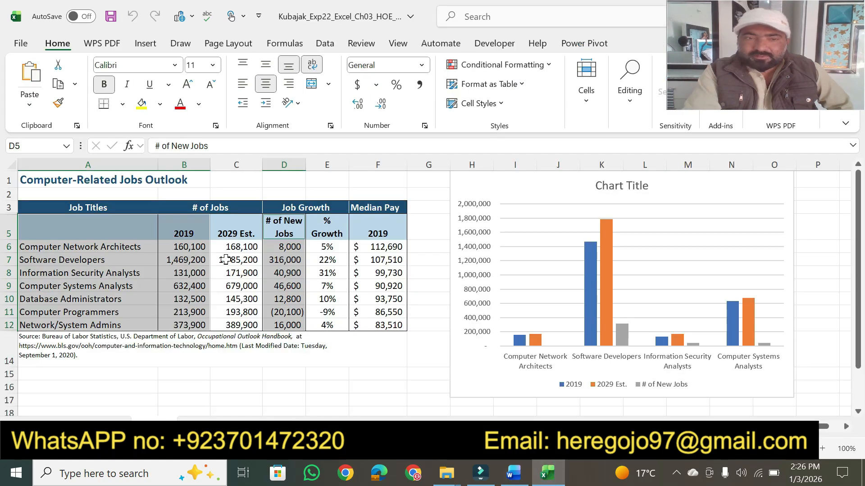
pyautogui.click(64, 233)
pyautogui.moveTo(62, 228); pyautogui.dragTo(63, 326)
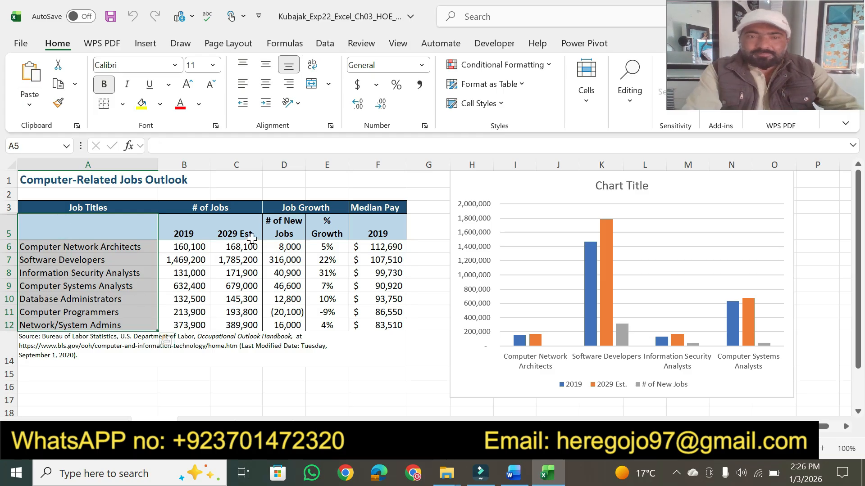
pyautogui.moveTo(282, 222); pyautogui.dragTo(326, 326)
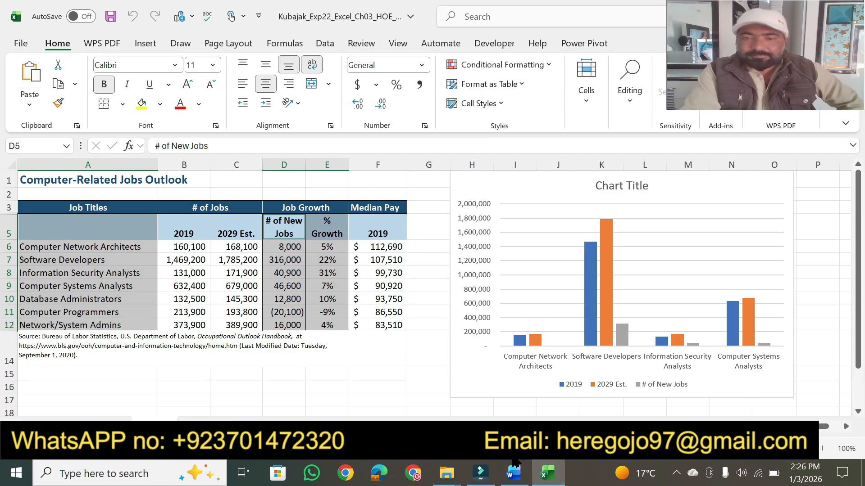
# Highlight "create a combo chart" and "Clustered Column – Line on Secondary Axis." in step 5 of the Word instructions
pyautogui.click(523, 480)
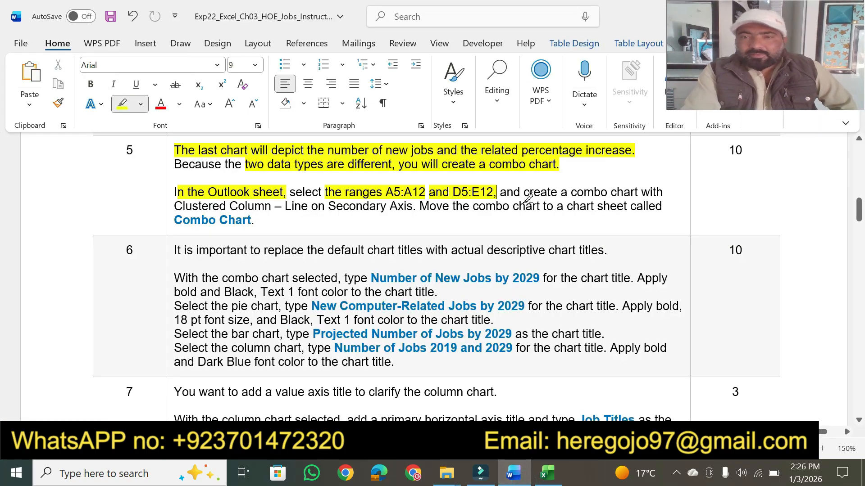
pyautogui.moveTo(525, 193); pyautogui.dragTo(619, 194)
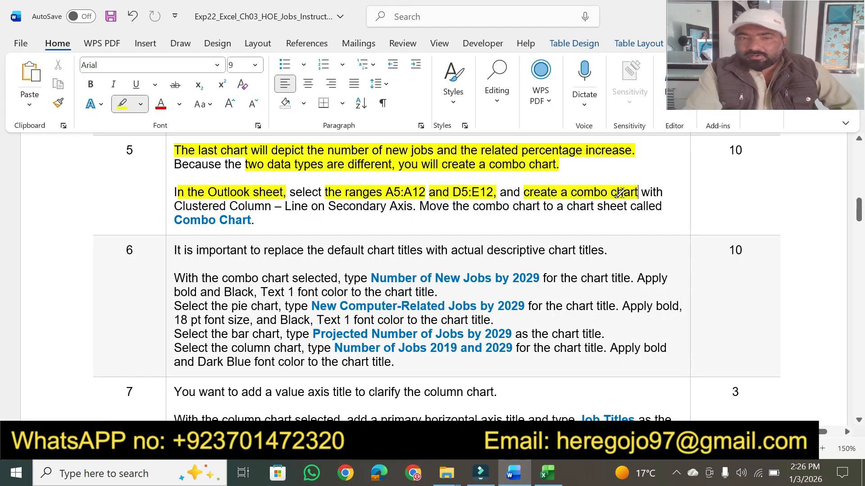
pyautogui.moveTo(178, 206); pyautogui.dragTo(413, 207)
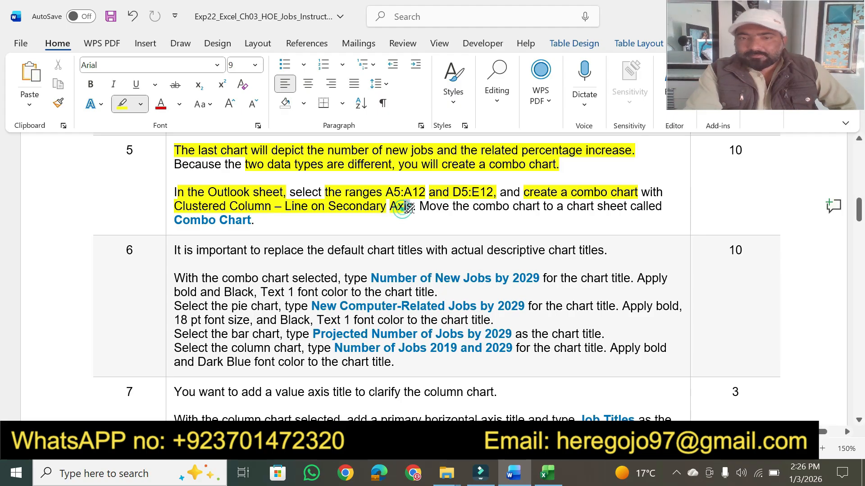
# Insert a Clustered Column - Line on Secondary Axis combo chart from the selected ranges on the Outlook worksheet in Excel
pyautogui.click(543, 473)
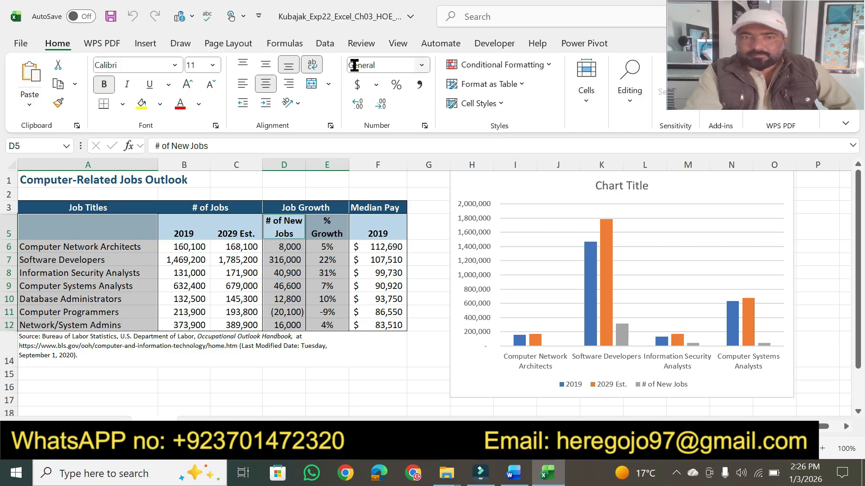
pyautogui.click(145, 47)
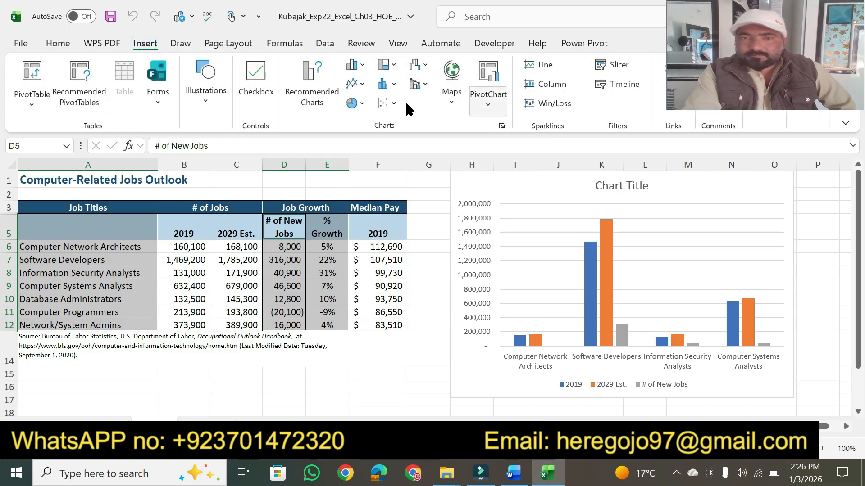
pyautogui.click(314, 85)
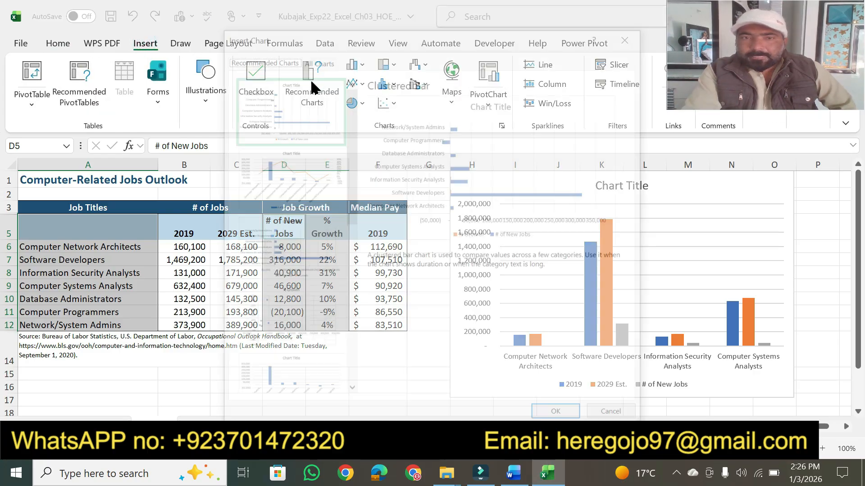
pyautogui.click(317, 59)
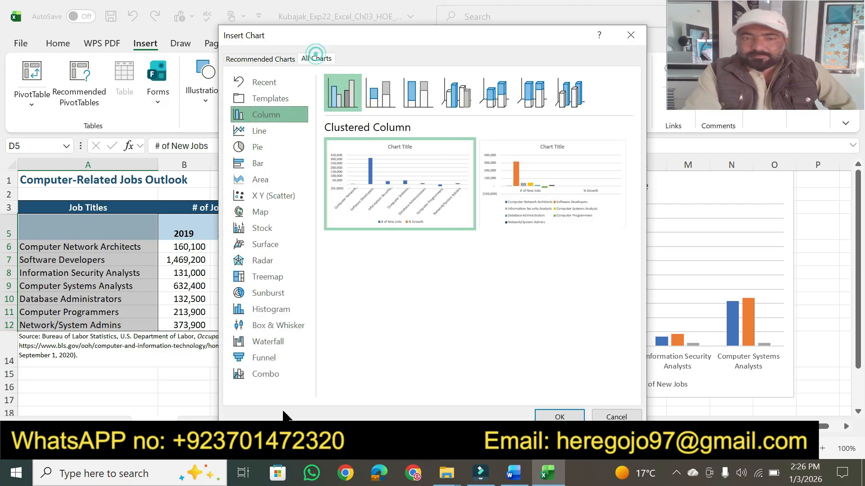
pyautogui.click(256, 376)
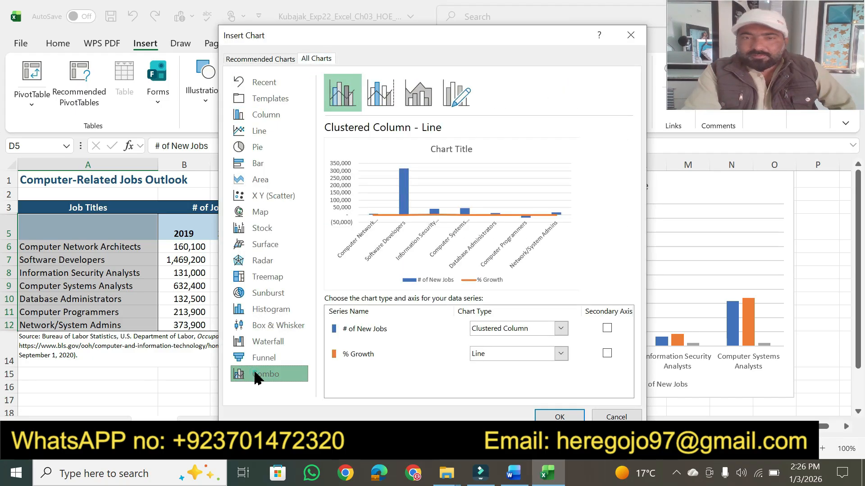
pyautogui.click(380, 93)
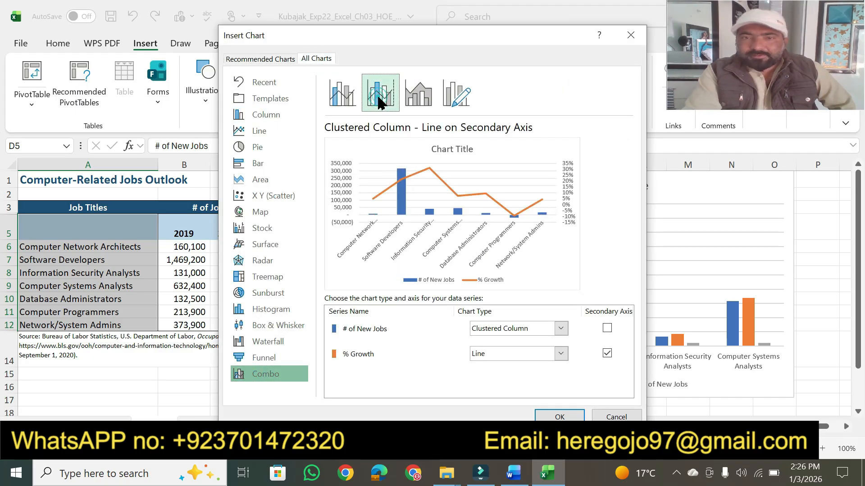
pyautogui.click(546, 416)
# Highlight "Move the combo chart to a chart" and "Combo Chart" in step 5 of the Word instructions
pyautogui.click(514, 473)
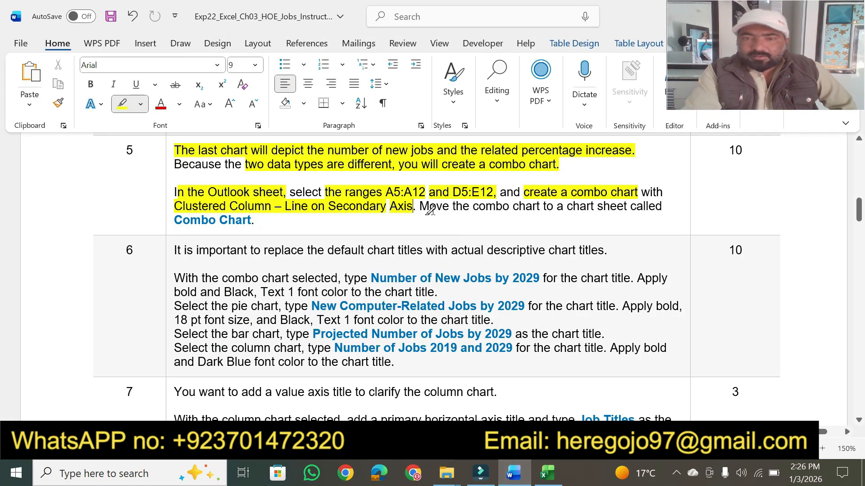
pyautogui.moveTo(445, 206); pyautogui.dragTo(591, 205)
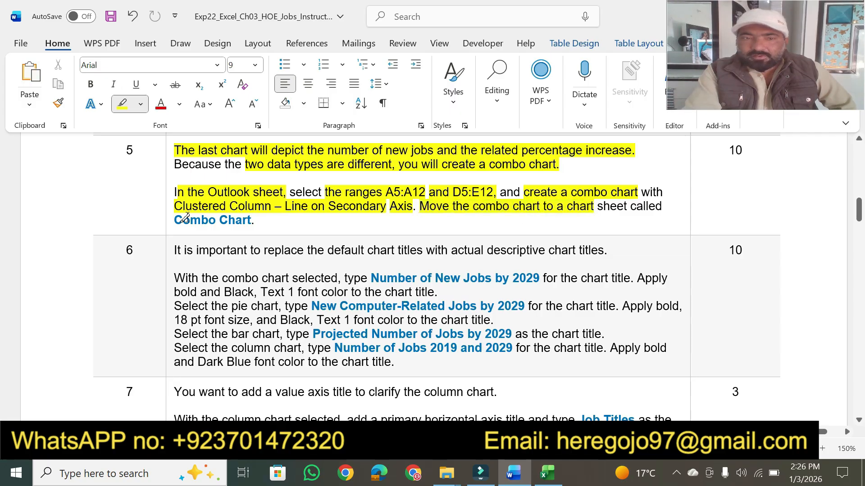
pyautogui.moveTo(173, 218); pyautogui.dragTo(251, 219)
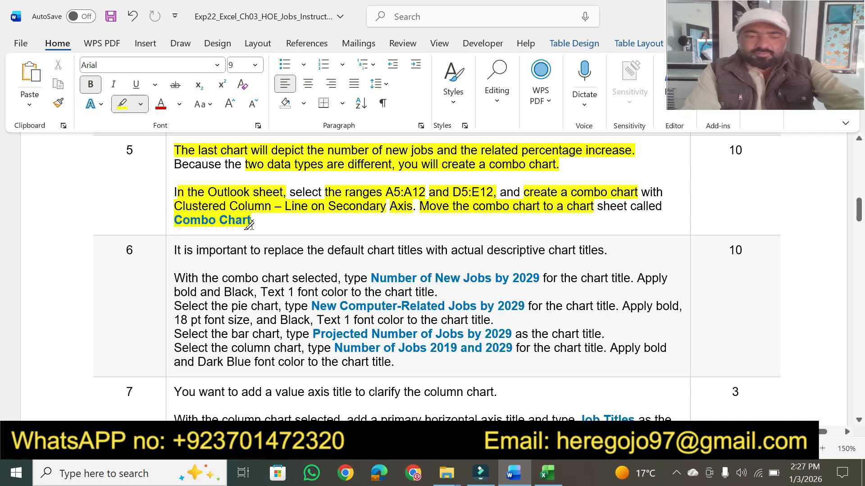
# Select the sheet name in step 5 in Word, and move the combo chart in Excel to a new chart sheet named Combo Chart
pyautogui.press('Escape')
pyautogui.moveTo(174, 218); pyautogui.dragTo(251, 218)
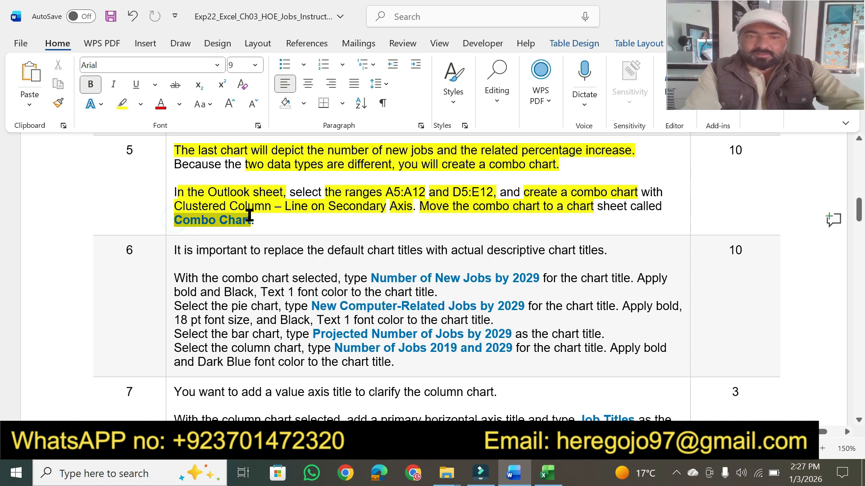
pyautogui.click(543, 475)
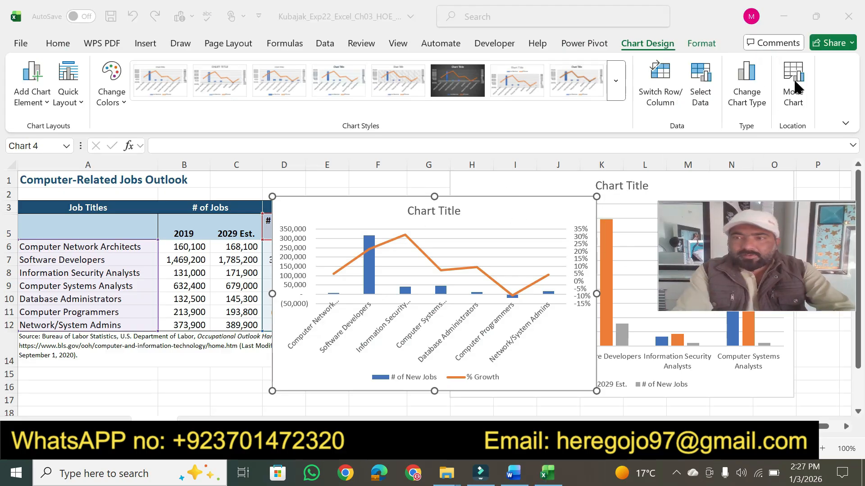
pyautogui.click(795, 86)
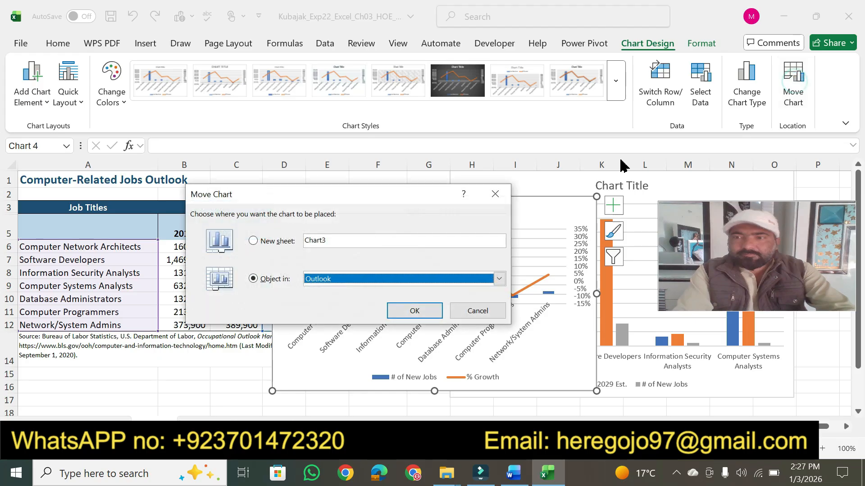
pyautogui.click(280, 242)
pyautogui.write('Combo Chart')
pyautogui.click(432, 310)
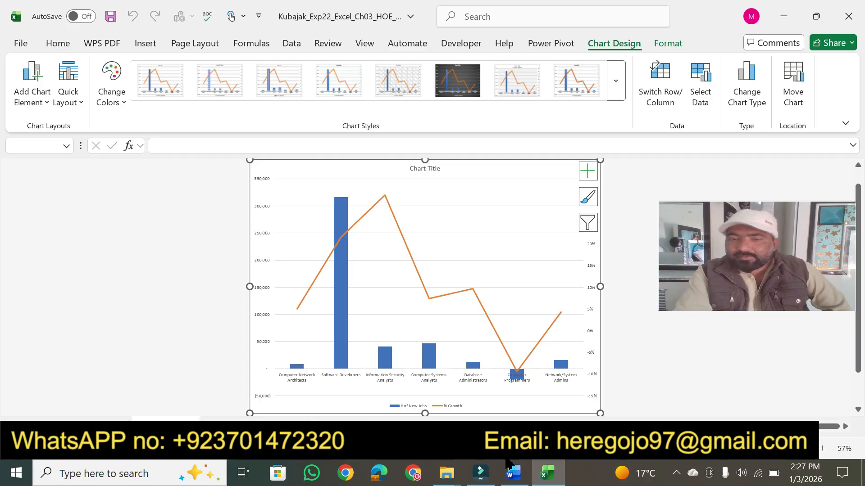
# Remove the highlight from "Combo Chart" in step 5 in Word, and highlight that step's point value of 10
pyautogui.click(513, 478)
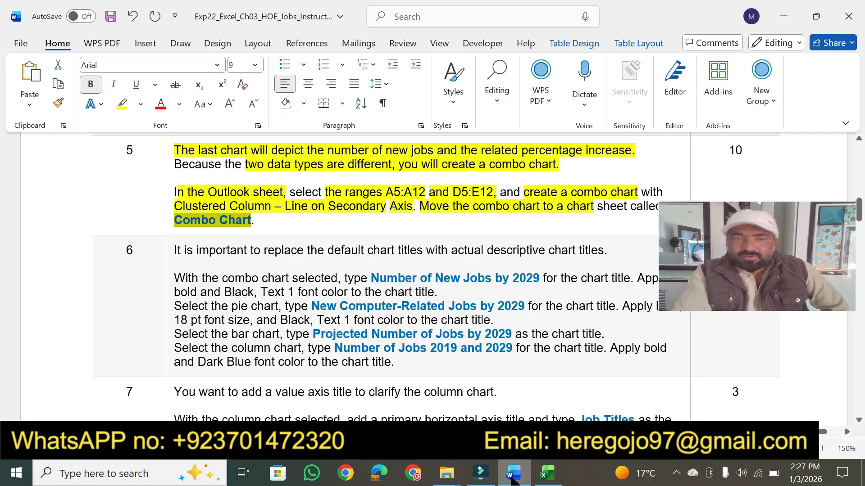
pyautogui.moveTo(782, 285); pyautogui.dragTo(795, 82)
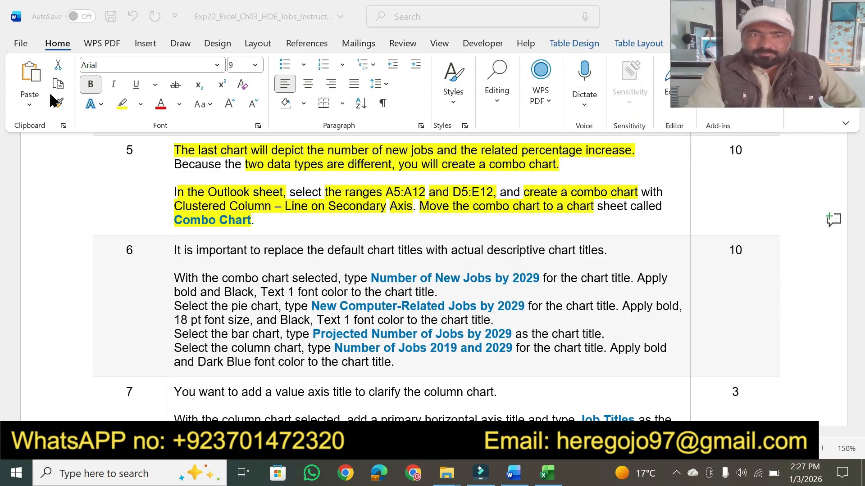
pyautogui.click(120, 110)
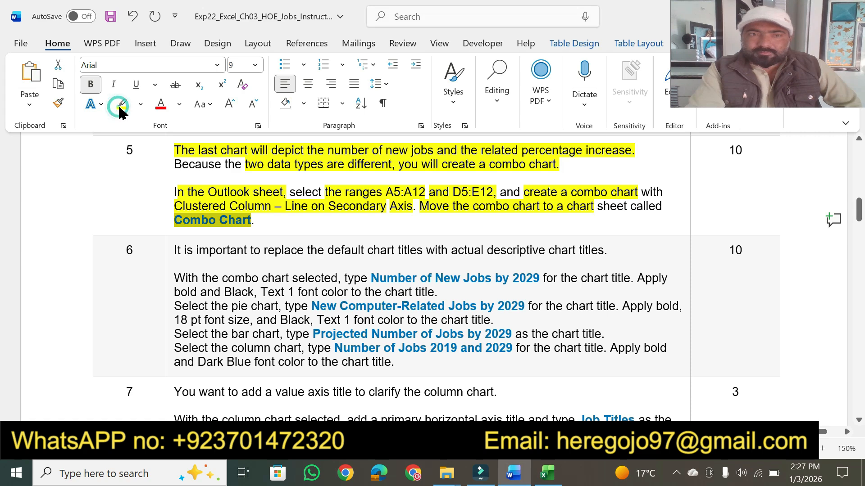
pyautogui.click(119, 106)
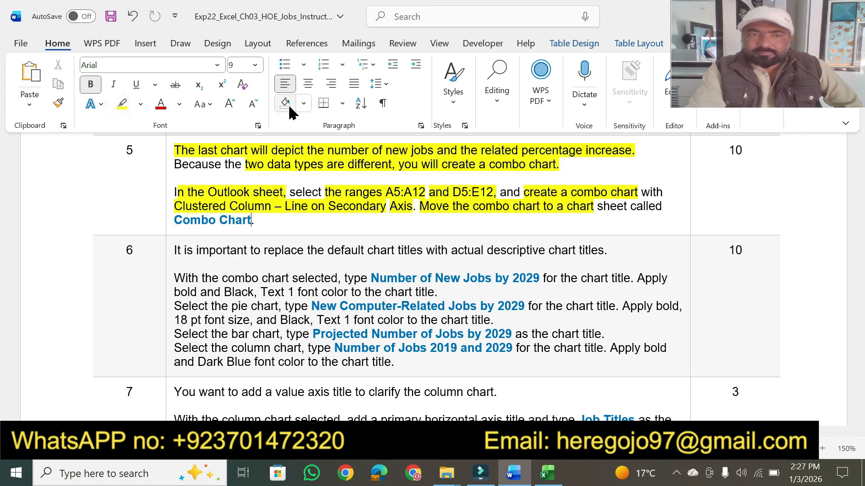
pyautogui.click(127, 109)
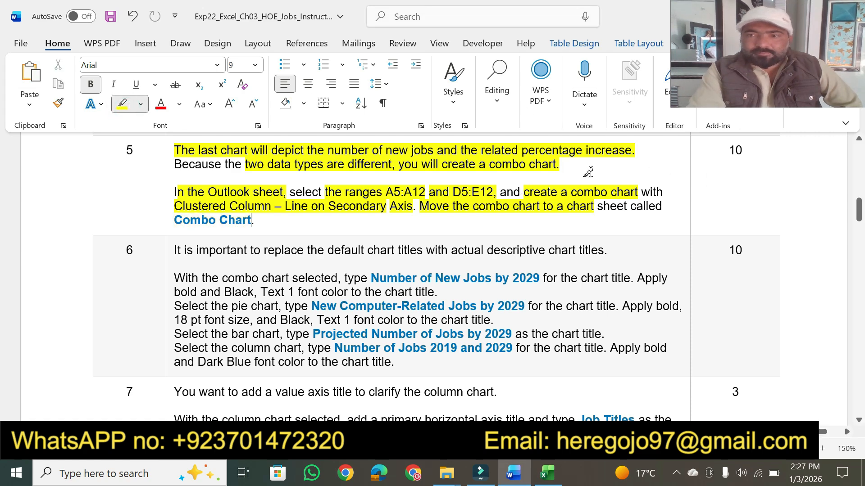
pyautogui.moveTo(727, 153); pyautogui.dragTo(742, 152)
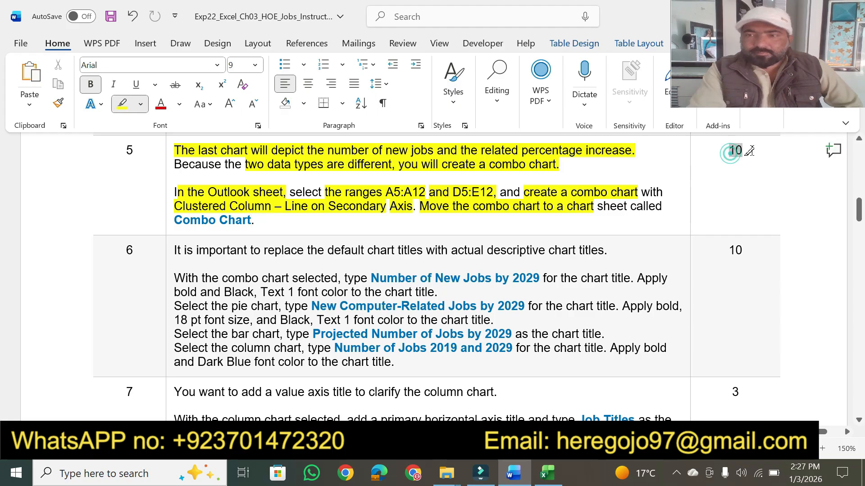
# Highlight step 6's opening sentence, "With the combo chart selected", and "type Number of New Jobs by 2029 for the chart title."
pyautogui.moveTo(861, 219)
pyautogui.mouseDown()
pyautogui.moveTo(860, 183)
pyautogui.moveTo(852, 221)
pyautogui.moveTo(860, 217)
pyautogui.mouseUp()
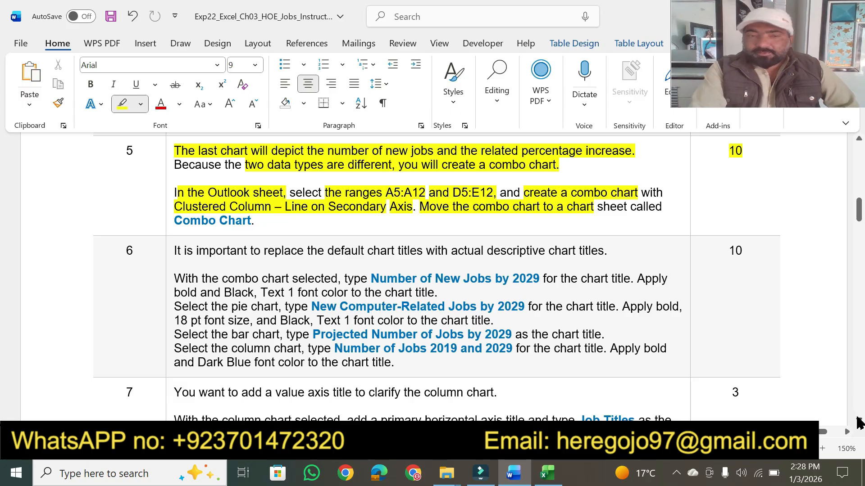
pyautogui.scroll(-5, 857, 424)
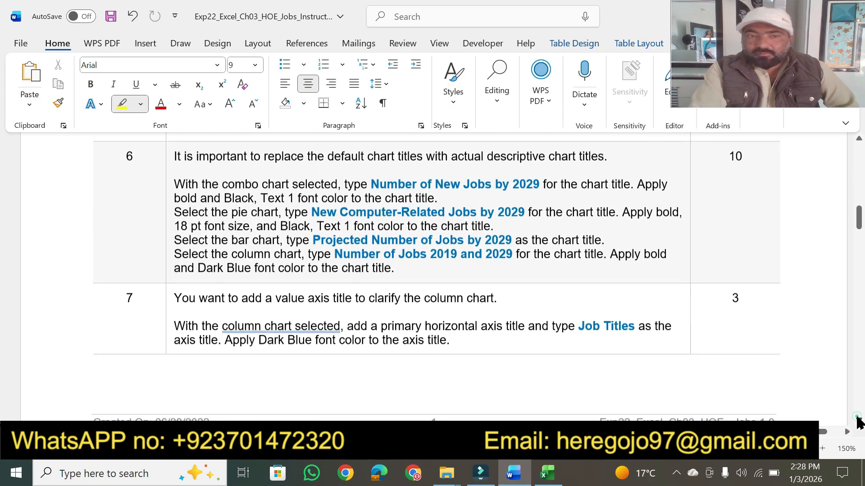
pyautogui.click(857, 419)
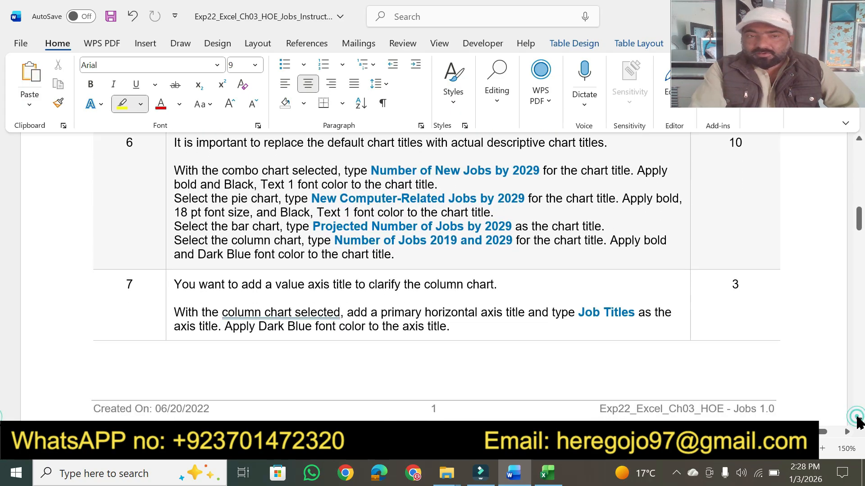
pyautogui.click(858, 139)
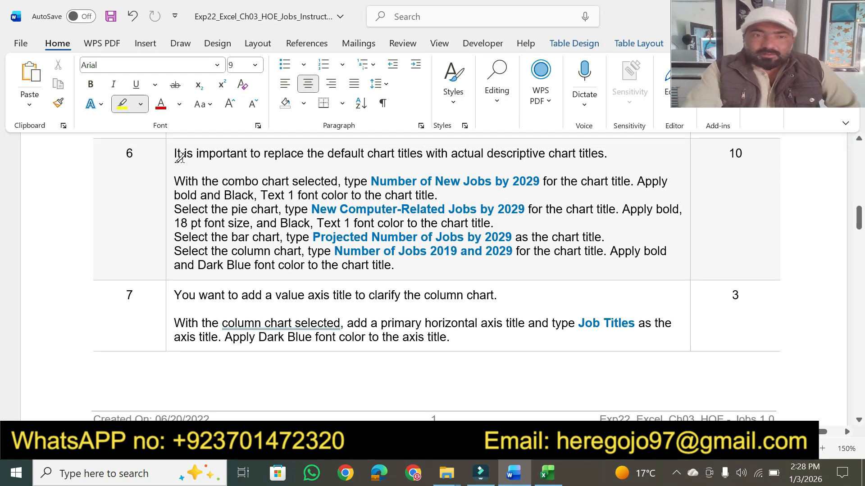
pyautogui.moveTo(174, 154)
pyautogui.mouseDown()
pyautogui.moveTo(360, 147)
pyautogui.moveTo(588, 154)
pyautogui.mouseUp()
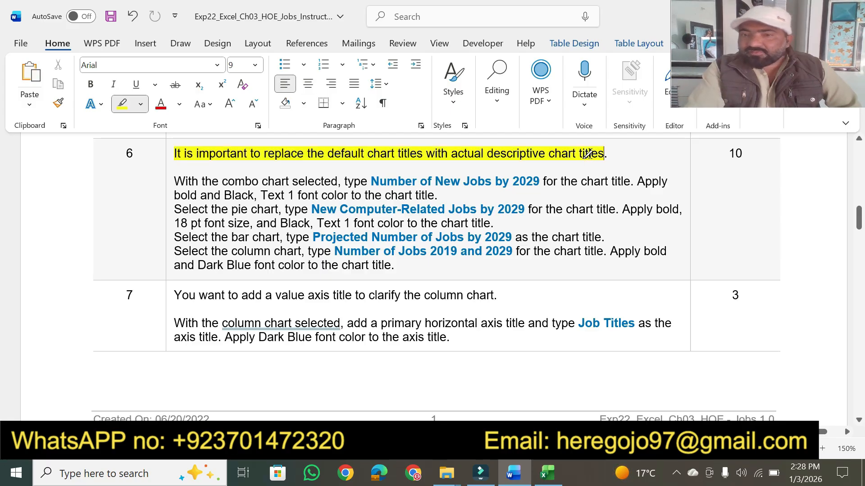
pyautogui.moveTo(180, 176)
pyautogui.mouseDown()
pyautogui.moveTo(322, 183)
pyautogui.moveTo(638, 178)
pyautogui.moveTo(631, 181)
pyautogui.mouseUp()
pyautogui.press('Escape')
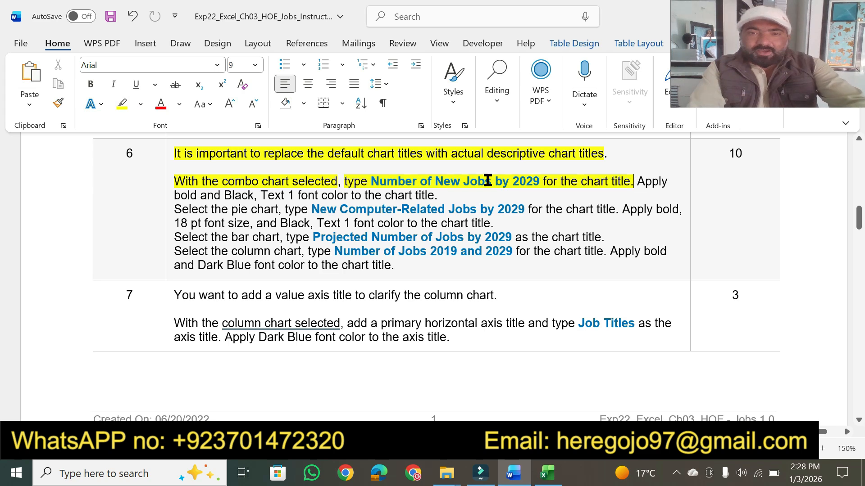
# Copy "Number of New Jobs by 2029" from step 6 and use it to replace the combo chart's default title in Excel
pyautogui.moveTo(371, 181); pyautogui.dragTo(534, 179)
pyautogui.hotkey('ctrl', 'c')
pyautogui.click(547, 473)
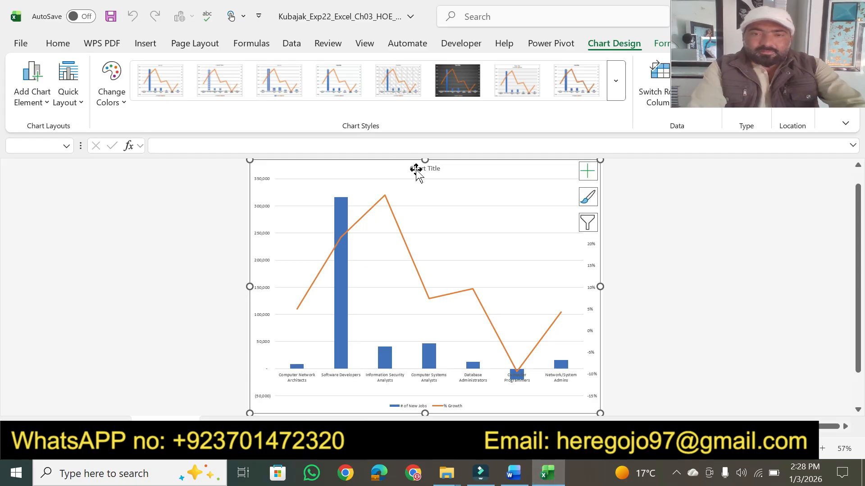
pyautogui.click(416, 169)
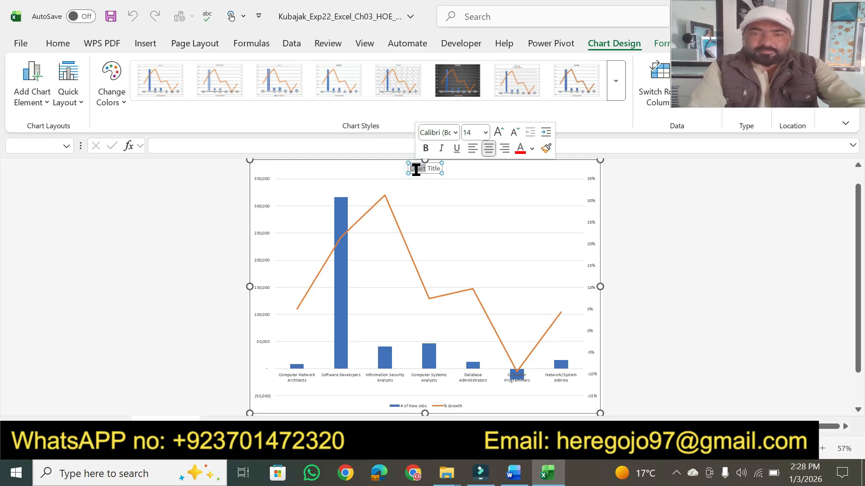
pyautogui.hotkey('ctrl', 'a')
pyautogui.hotkey('ctrl', 'v')
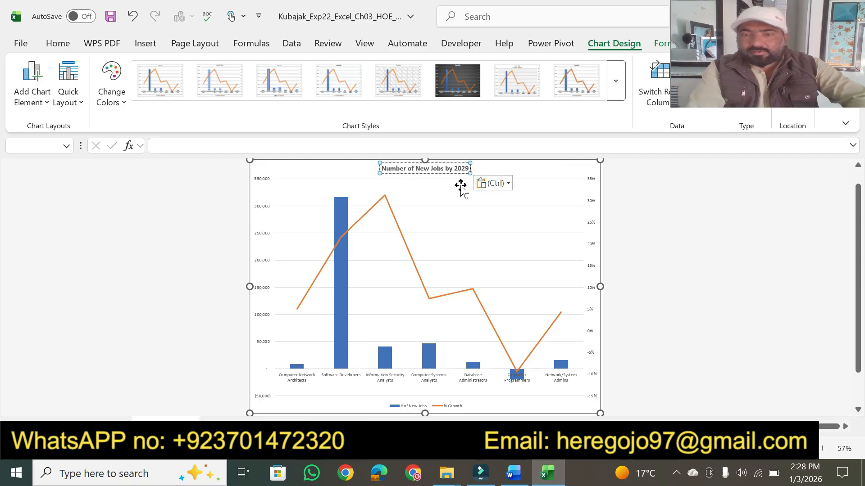
pyautogui.click(492, 184)
pyautogui.click(521, 221)
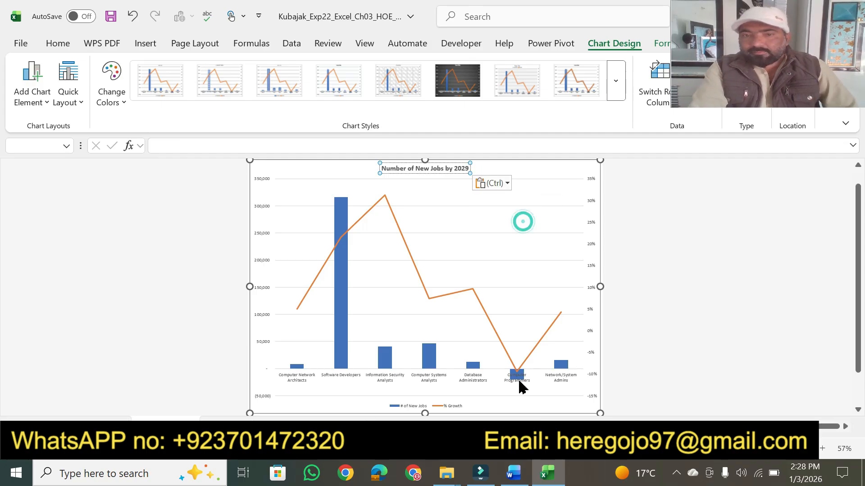
# Highlight "Apply bold and Black, Text 1 font color to the chart title." for the combo chart in step 6 in Word
pyautogui.click(514, 474)
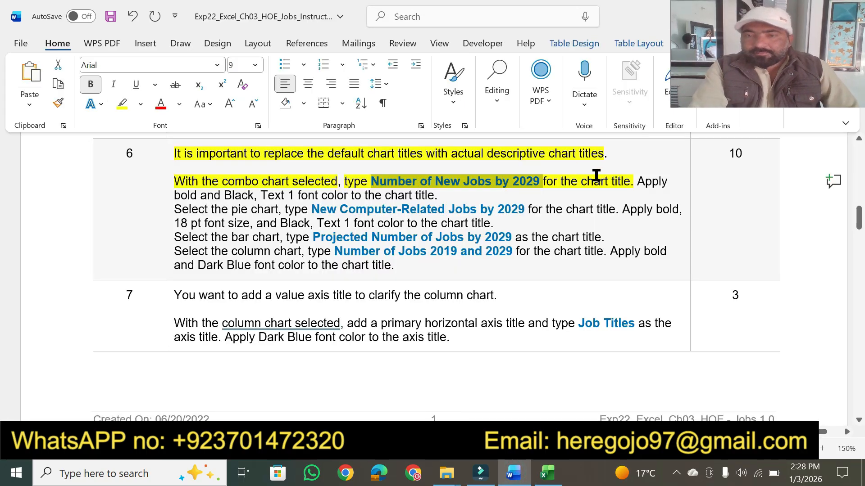
pyautogui.moveTo(636, 183); pyautogui.dragTo(440, 197)
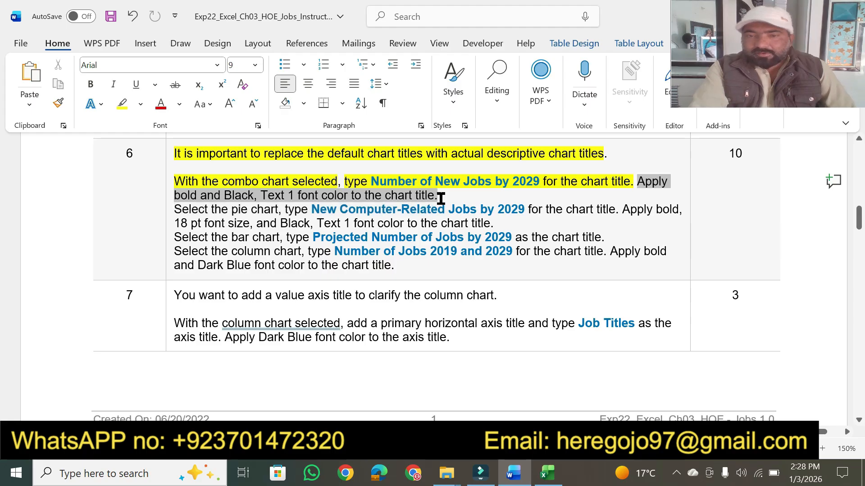
pyautogui.click(498, 175)
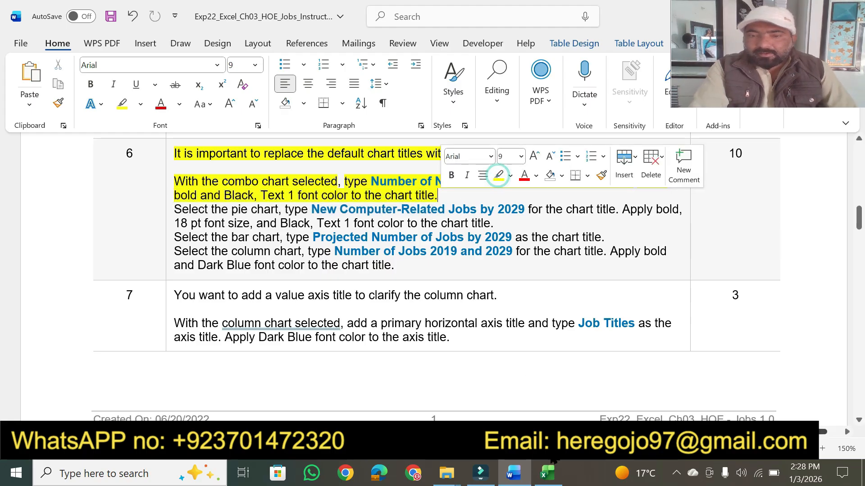
# In Excel, apply bold and the Black, Text 1 font color to the combo chart's title
pyautogui.hotkey('alt', 'Tab')
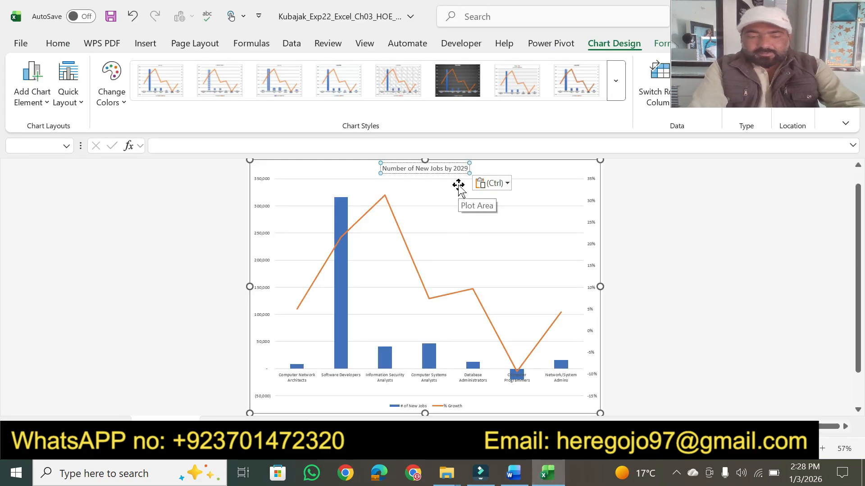
pyautogui.hotkey('ctrl', 'a')
pyautogui.click(56, 45)
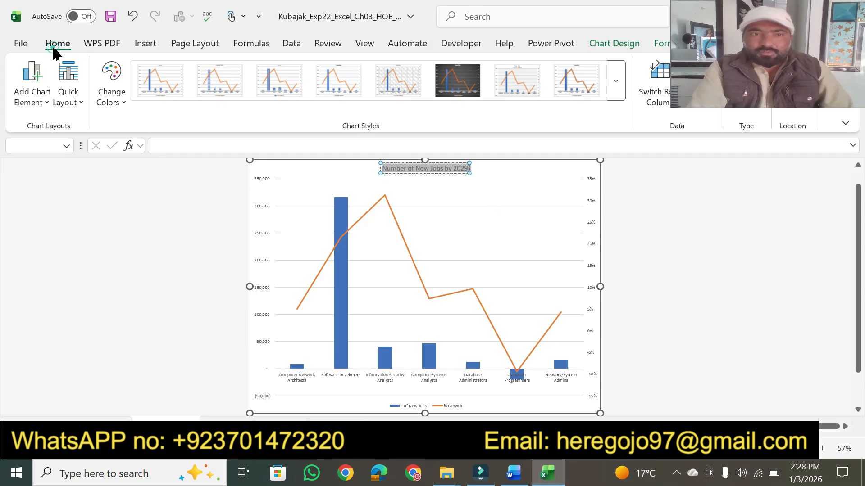
pyautogui.click(105, 85)
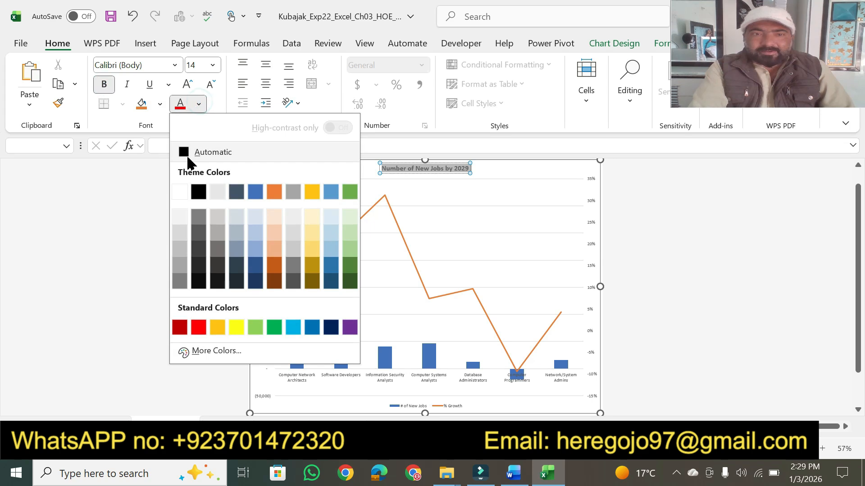
pyautogui.click(201, 196)
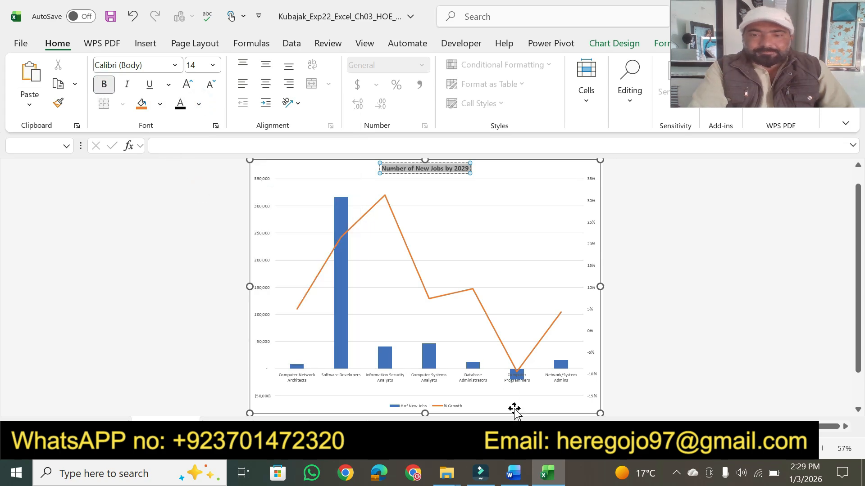
# Highlight "Select the pie chart" in step 6 in Word, and display the pie chart's sheet in Excel
pyautogui.click(515, 475)
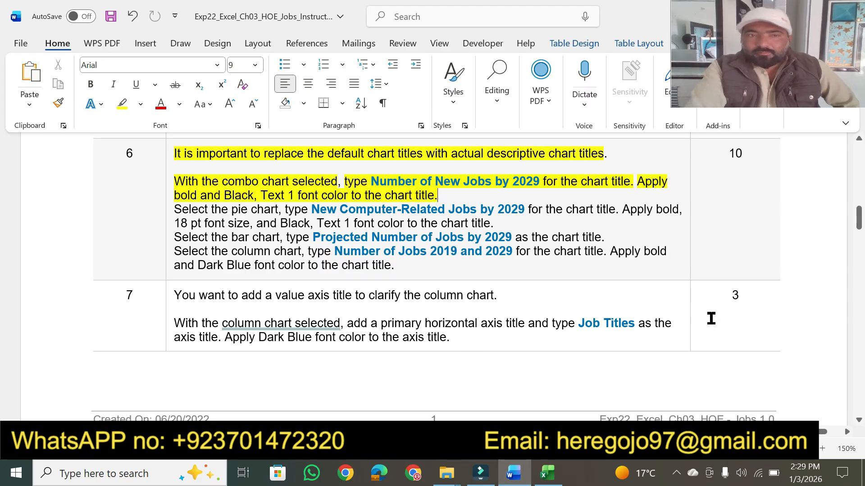
pyautogui.click(122, 104)
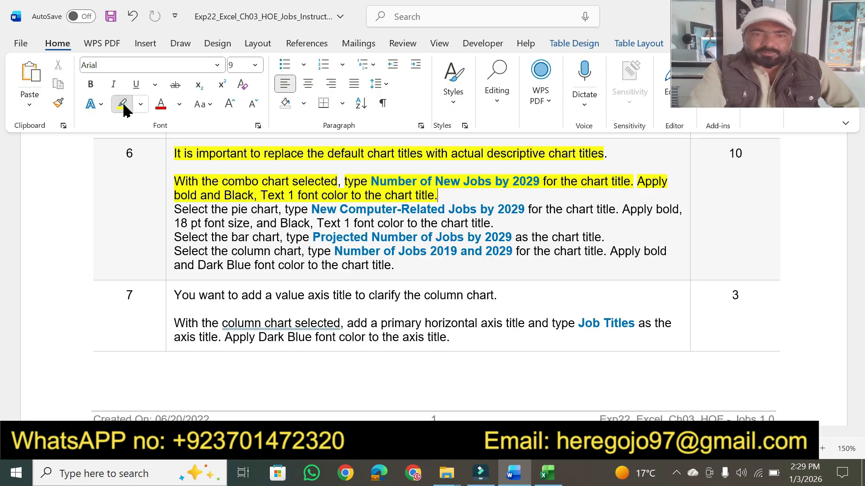
pyautogui.moveTo(178, 208); pyautogui.dragTo(277, 210)
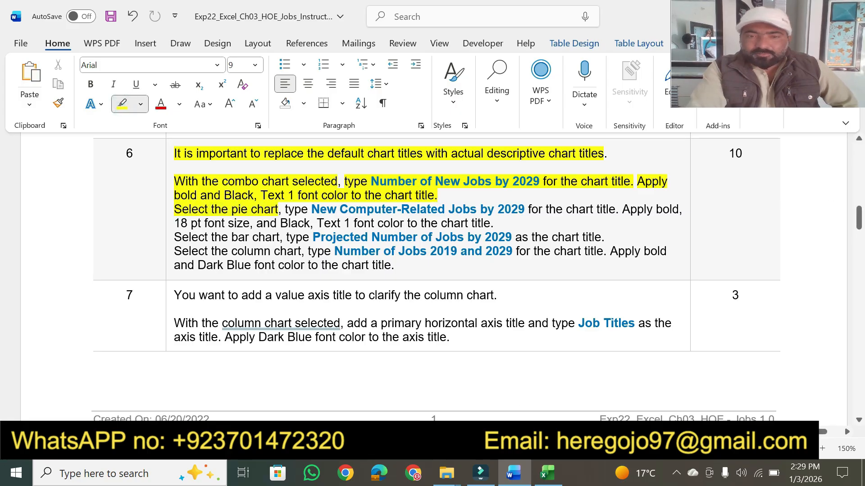
pyautogui.click(547, 473)
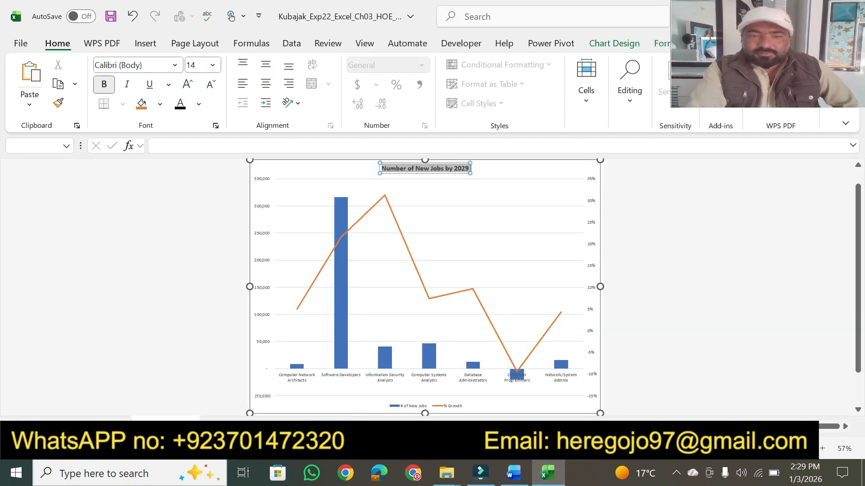
pyautogui.click(228, 426)
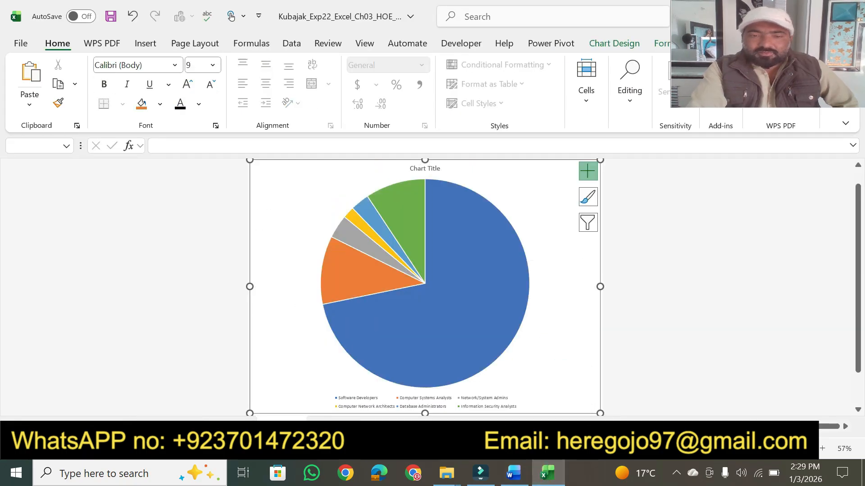
# In Word's step 6, highlight "New Computer-Related Jobs by 2029" and "the chart title", and copy the highlighted title text
pyautogui.click(515, 474)
pyautogui.moveTo(311, 210); pyautogui.dragTo(613, 207)
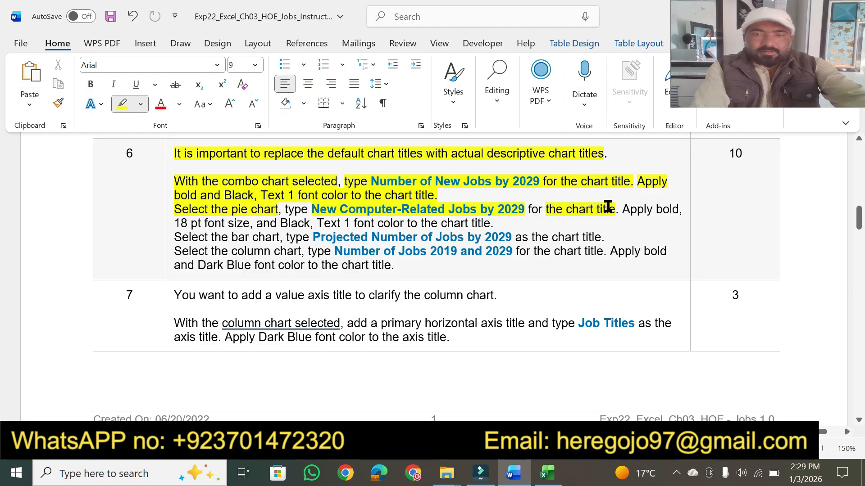
pyautogui.press('Escape')
pyautogui.moveTo(312, 210); pyautogui.dragTo(518, 210)
pyautogui.hotkey('ctrl', 'c')
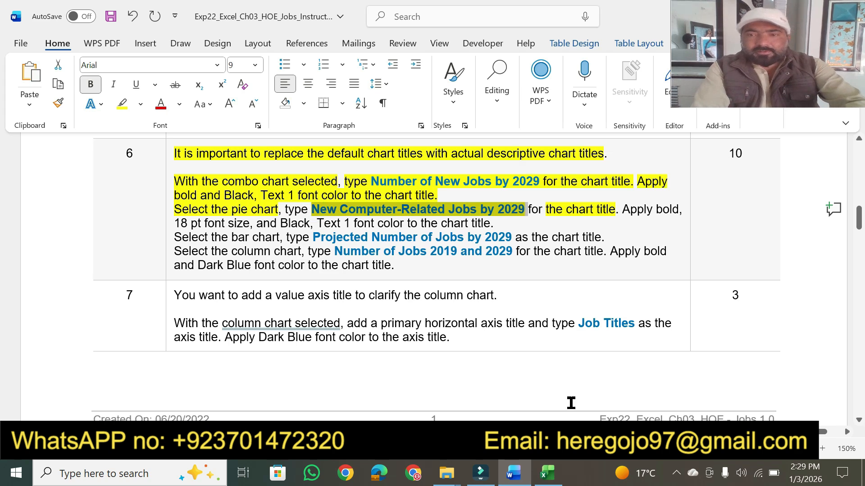
# Replace the pie chart's default title in Excel with the copied "New Computer-Related Jobs by 2029", keeping text only
pyautogui.click(547, 473)
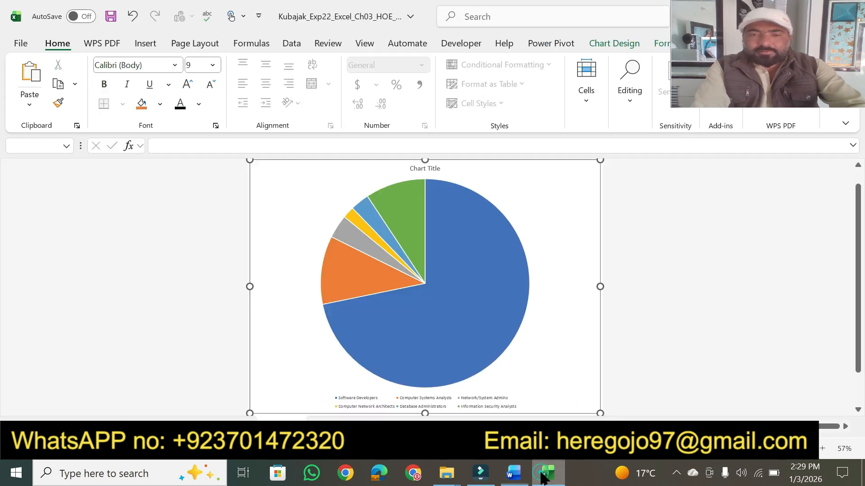
pyautogui.click(426, 169)
pyautogui.doubleClick(423, 169)
pyautogui.tripleClick(424, 168)
pyautogui.hotkey('ctrl', 'v')
pyautogui.click(503, 183)
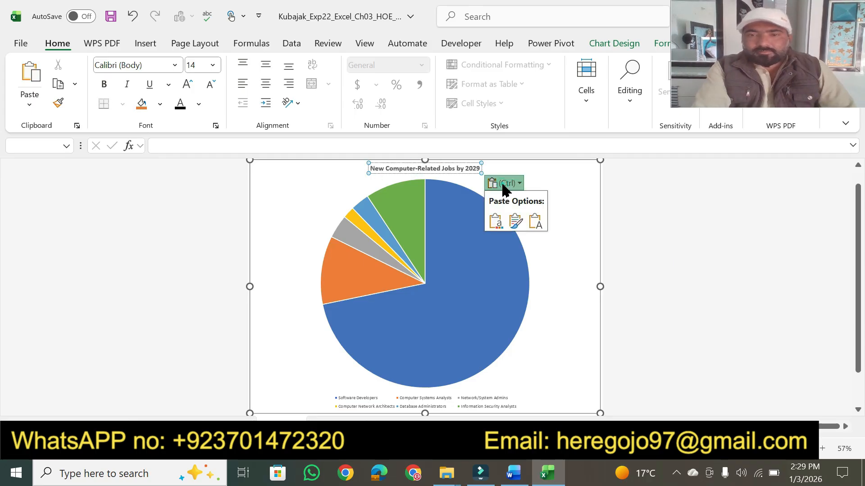
pyautogui.click(535, 221)
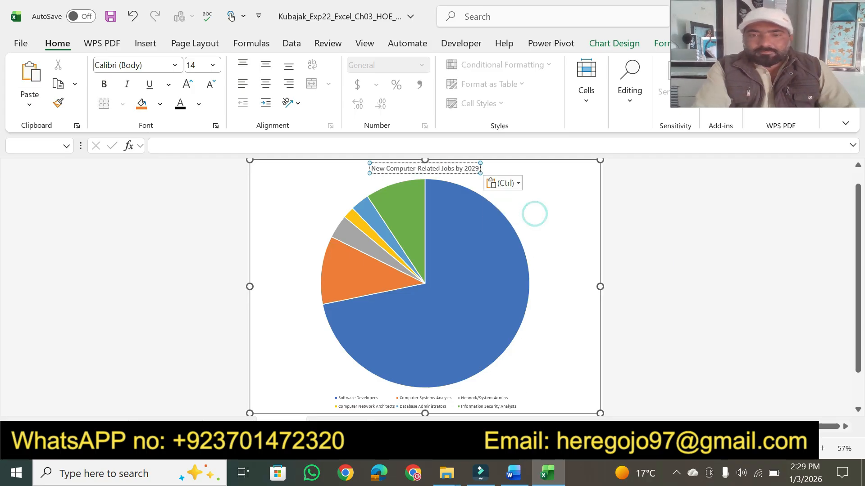
# Highlight "Apply bold, 18 pt font size, and Black, Text 1 font color" for the pie chart in step 6 in Word
pyautogui.click(514, 472)
pyautogui.click(629, 211)
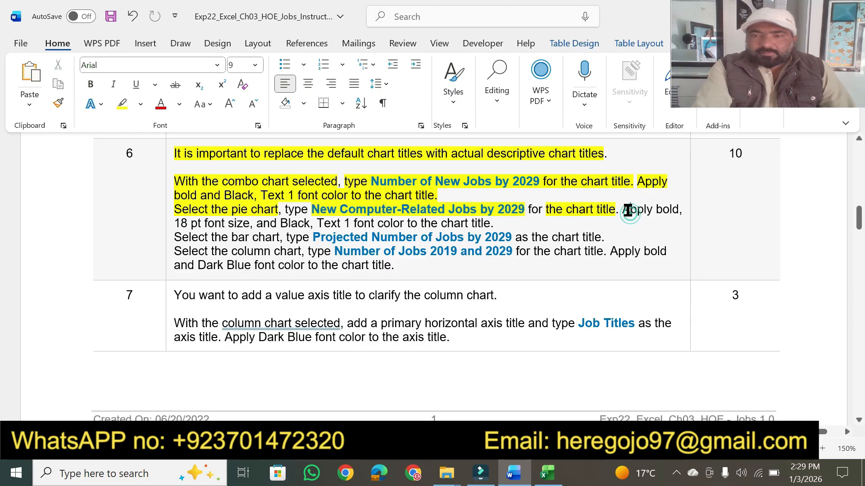
pyautogui.moveTo(622, 211); pyautogui.dragTo(405, 223)
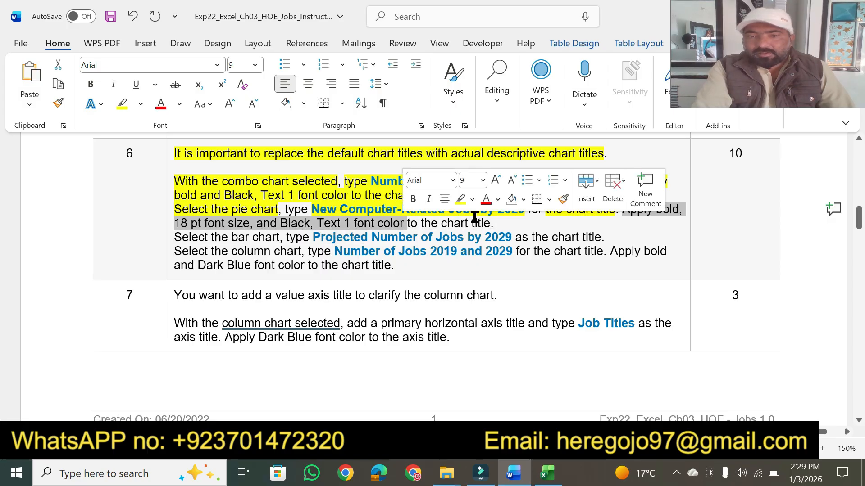
pyautogui.click(460, 198)
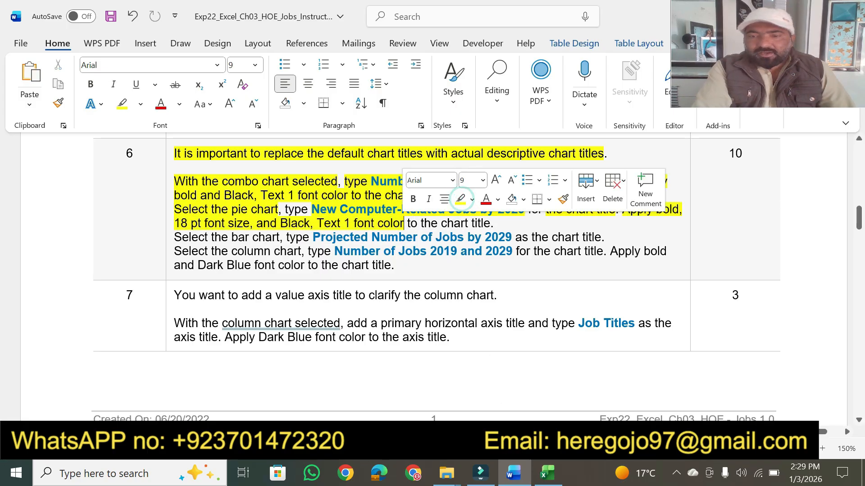
# Format the pie chart's title in Excel as bold, 18 pt, with the Black, Text 1 font color
pyautogui.click(548, 473)
pyautogui.click(103, 84)
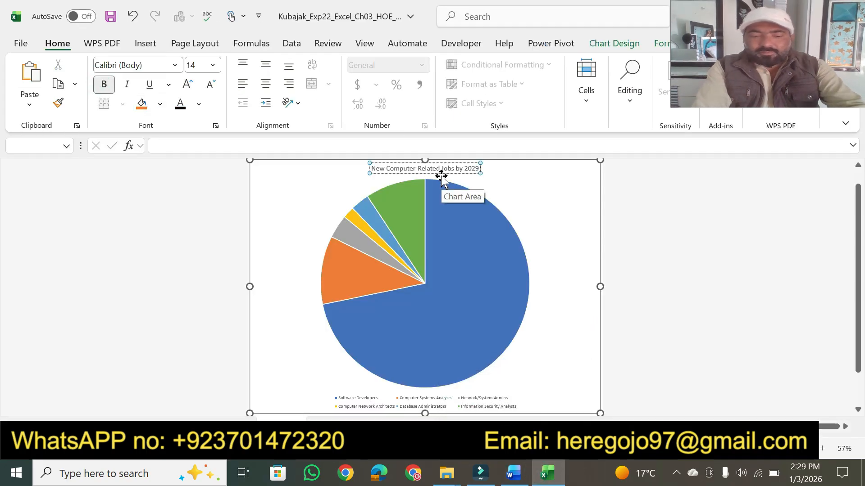
pyautogui.hotkey('ctrl', 'a')
pyautogui.click(104, 84)
pyautogui.click(509, 477)
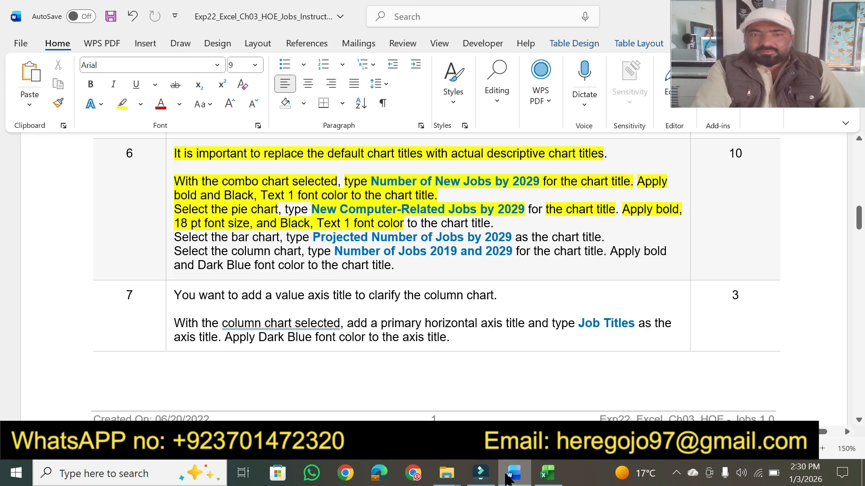
pyautogui.click(509, 477)
pyautogui.click(214, 66)
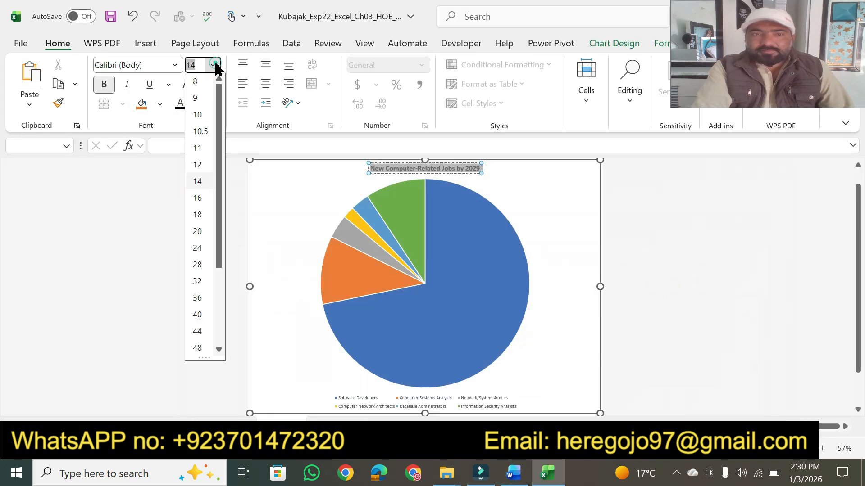
pyautogui.click(200, 215)
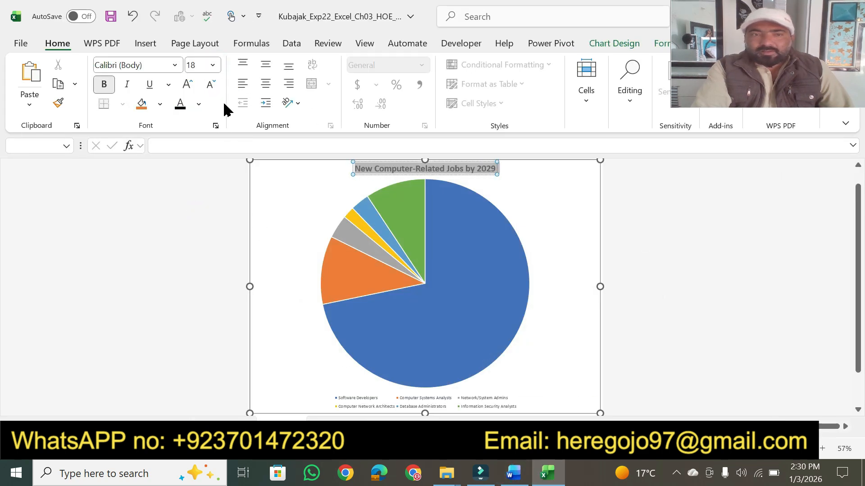
pyautogui.click(199, 104)
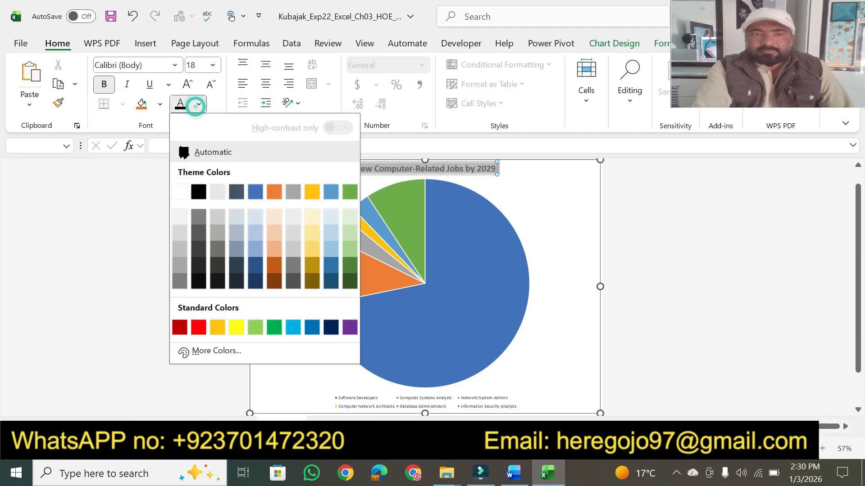
pyautogui.click(200, 195)
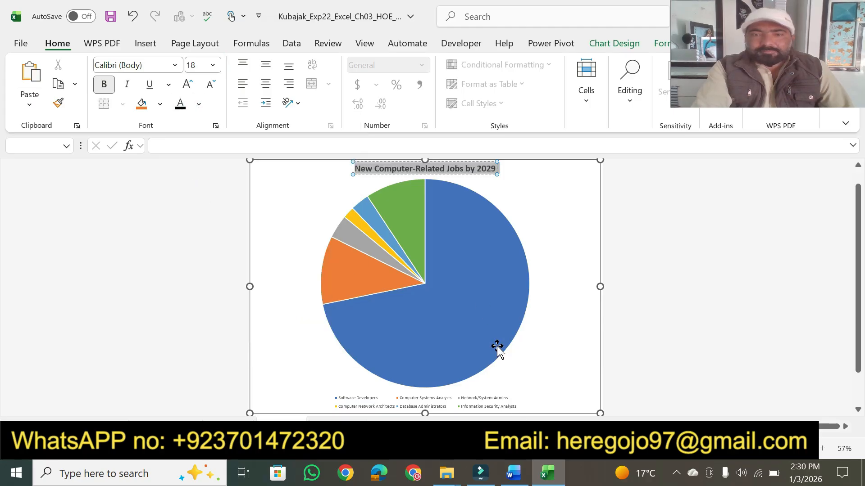
# Highlight the bar chart and column chart title instructions at the end of step 6 in Word
pyautogui.click(522, 483)
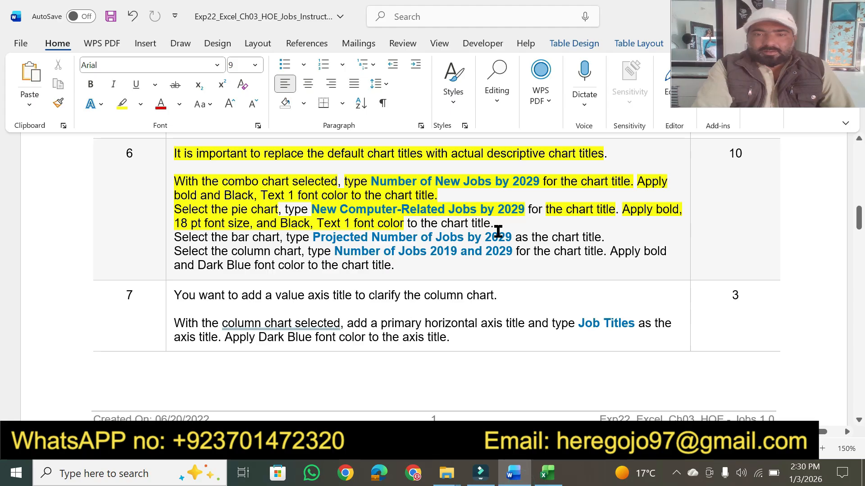
pyautogui.click(502, 228)
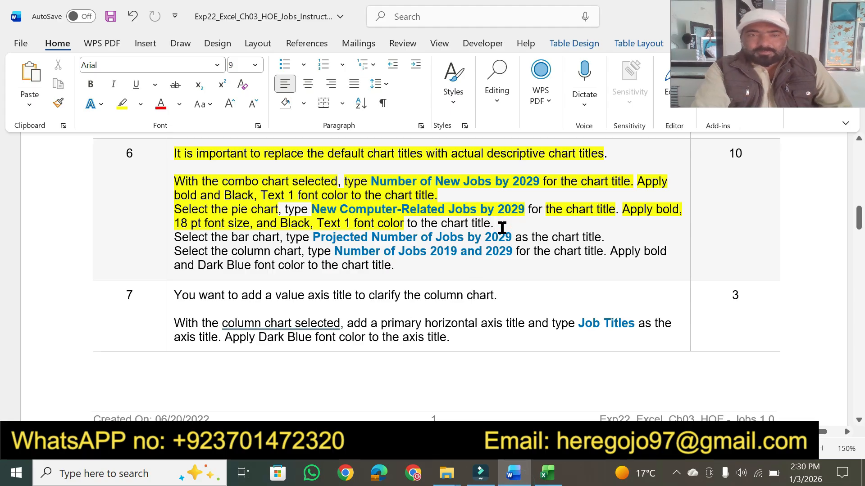
pyautogui.click(117, 106)
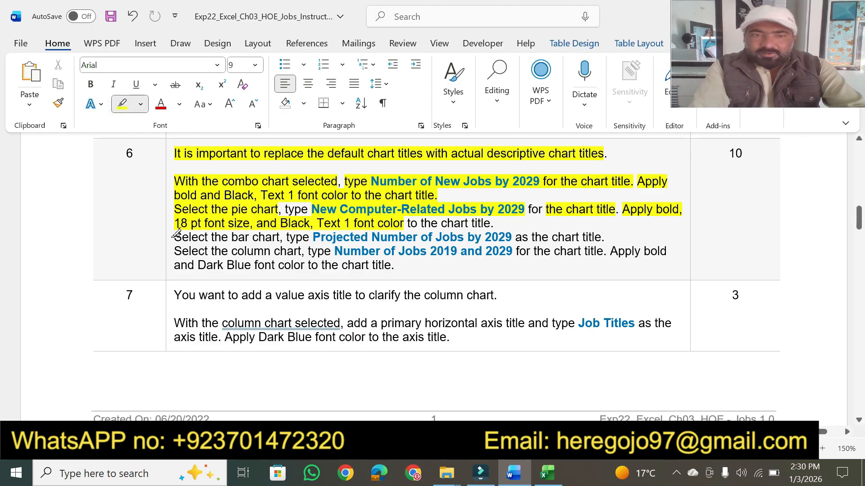
pyautogui.moveTo(175, 237)
pyautogui.mouseDown()
pyautogui.moveTo(288, 266)
pyautogui.moveTo(395, 267)
pyautogui.mouseUp()
pyautogui.moveTo(860, 229); pyautogui.dragTo(860, 164)
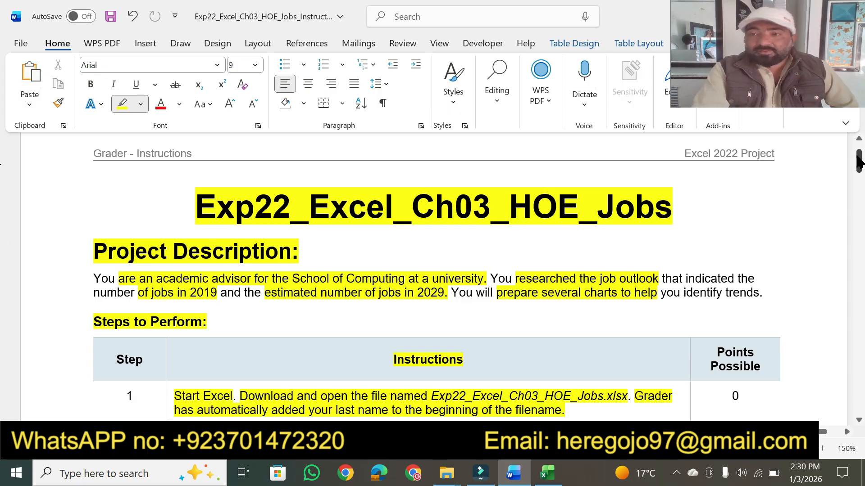
pyautogui.moveTo(859, 163); pyautogui.dragTo(853, 188)
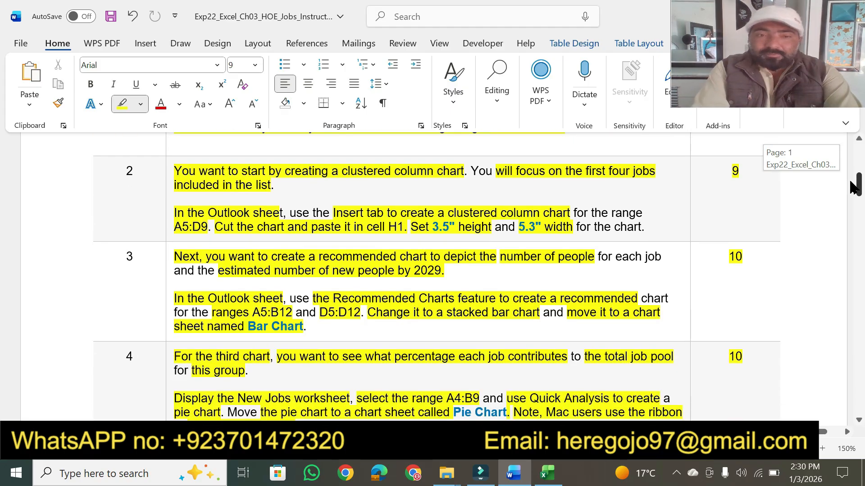
pyautogui.moveTo(852, 188); pyautogui.dragTo(857, 153)
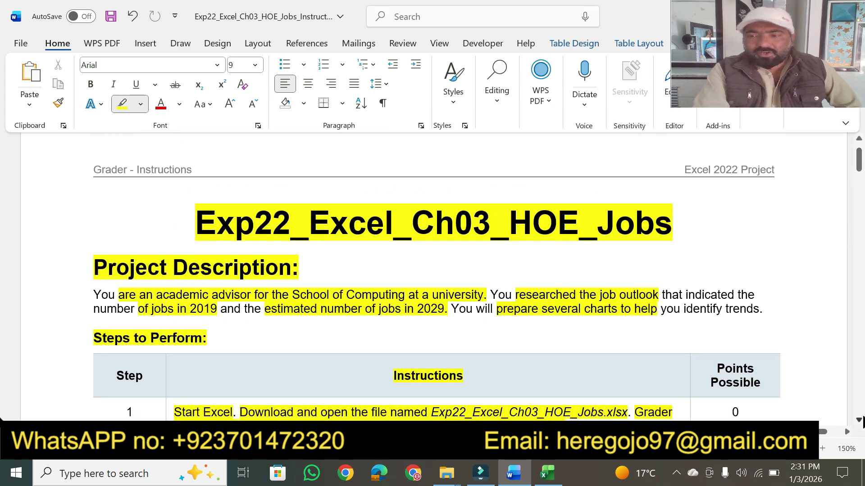
pyautogui.click(859, 419)
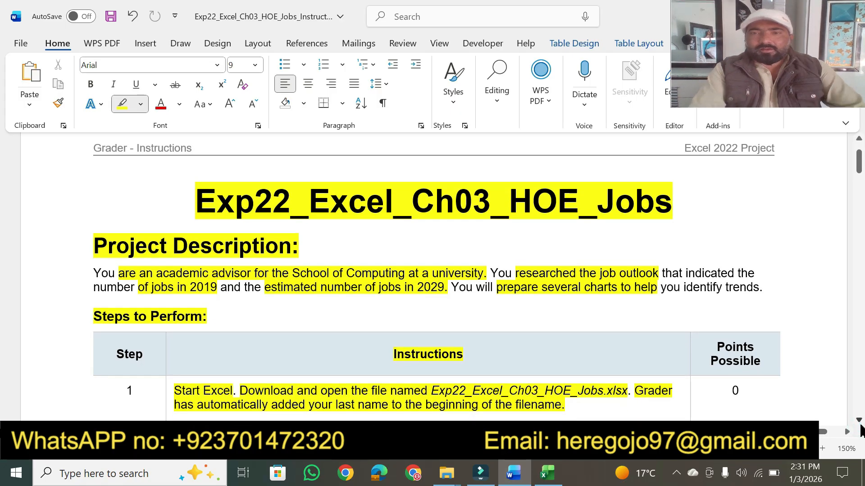